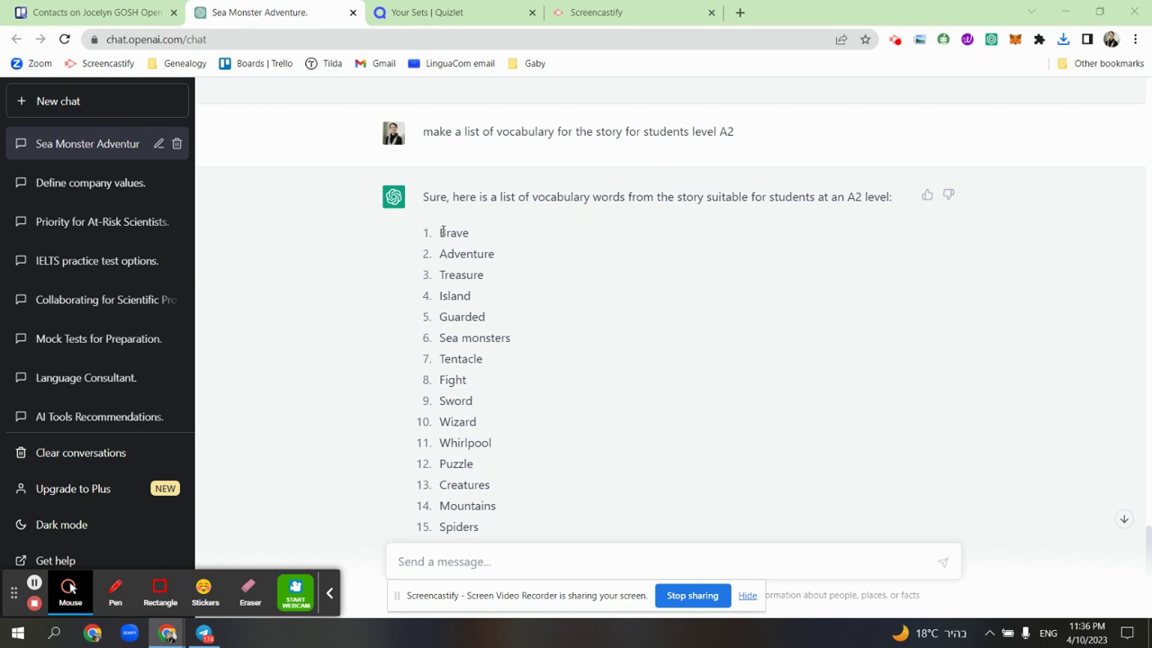
Select ChatGPT's twenty-word sea monster vocabulary list, then go to the Quizlet home page
{"action": "mouse_move", "coordinate": [442, 232]}
{"action": "left_mouse_down"}
{"action": "mouse_move", "coordinate": [482, 616]}
{"action": "mouse_move", "coordinate": [480, 445]}
{"action": "left_mouse_up"}
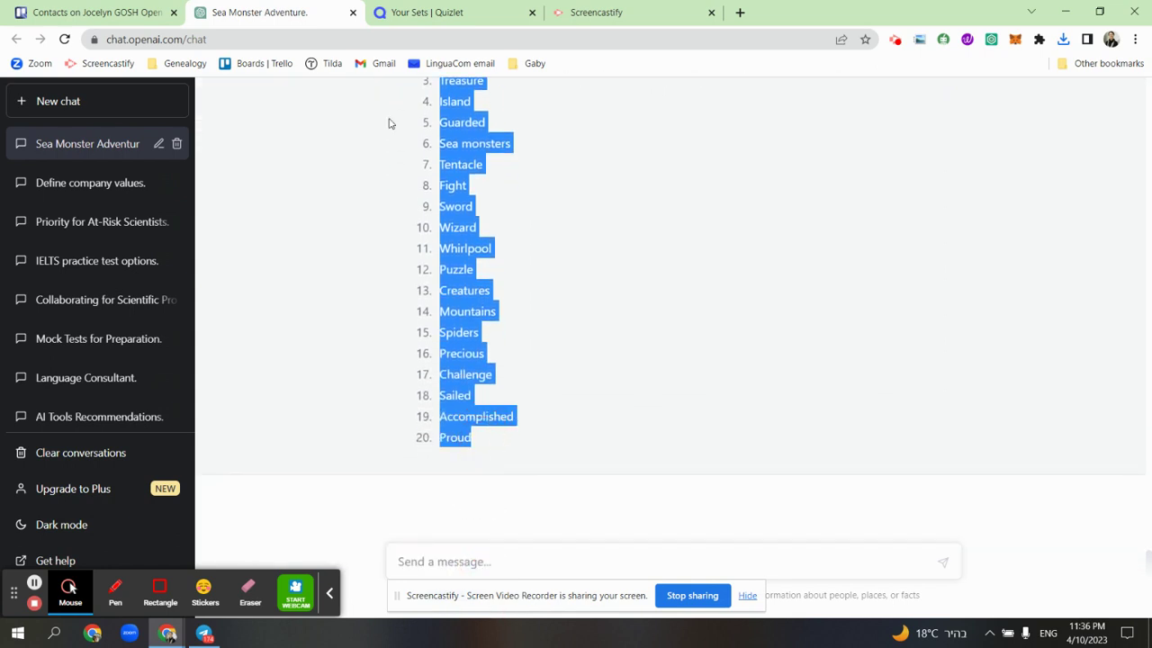
{"action": "left_click", "coordinate": [391, 19]}
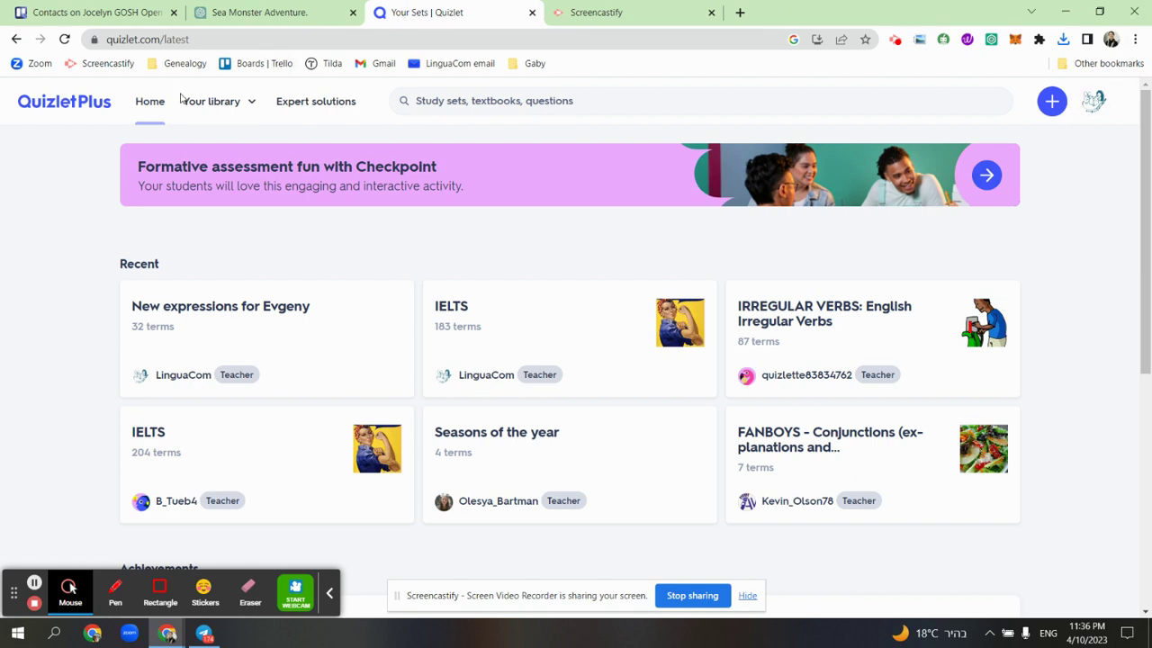
Start a new Quizlet study set and replace its title with 'Monsters quest'
{"action": "left_click", "coordinate": [1052, 101]}
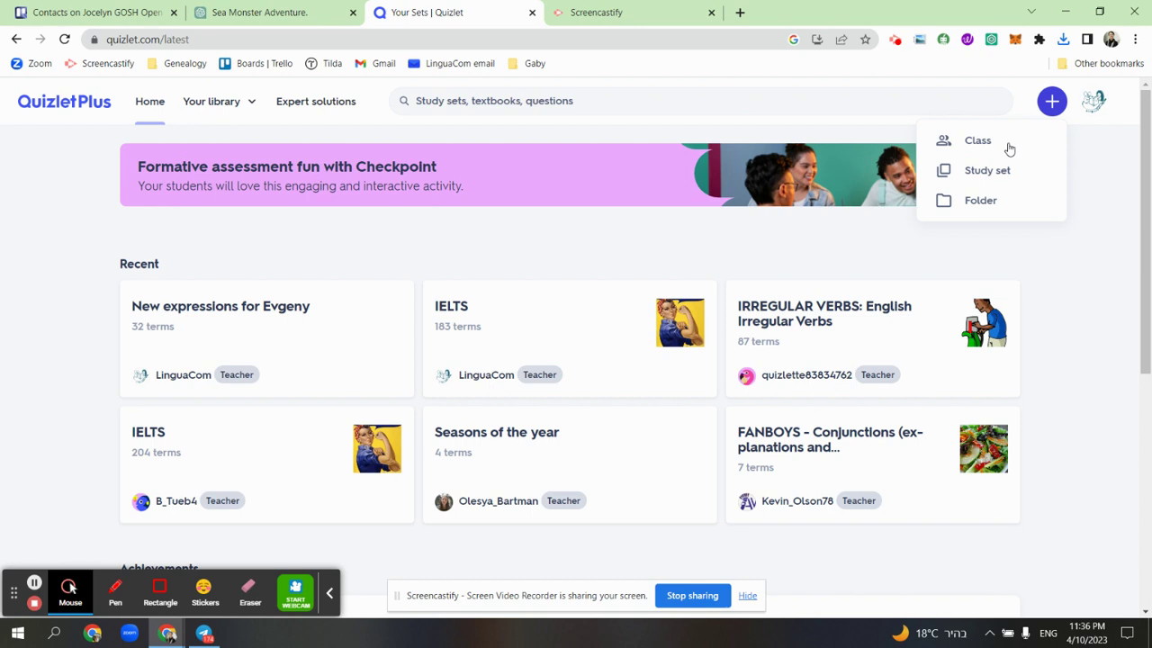
{"action": "left_click", "coordinate": [989, 171]}
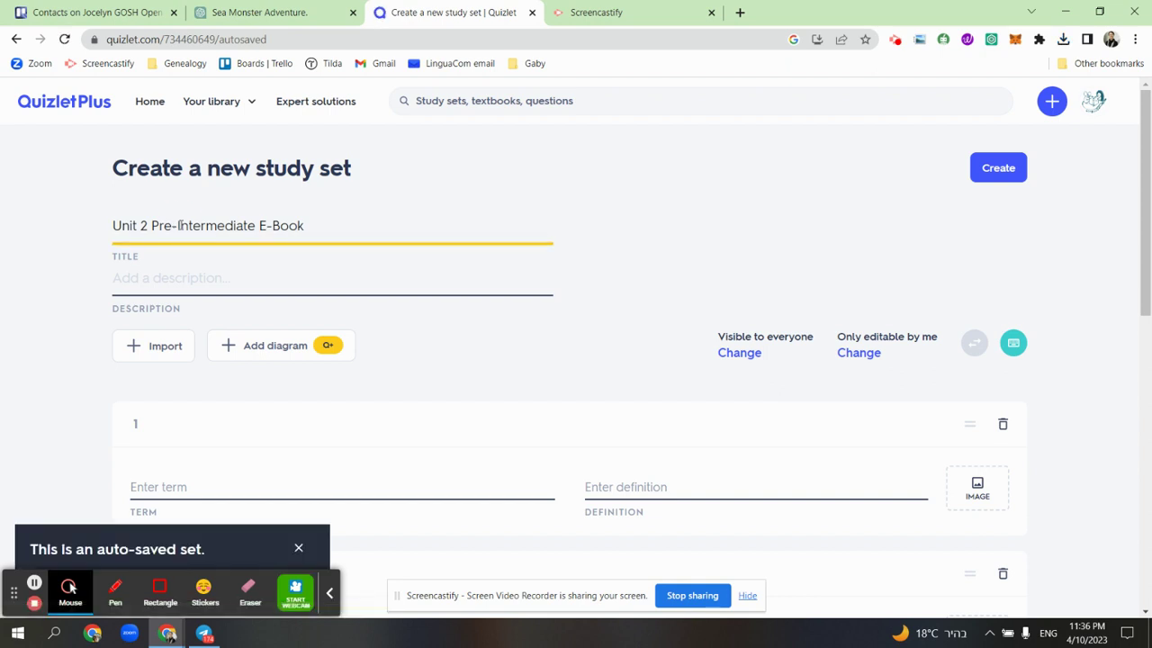
{"action": "triple_click", "coordinate": [180, 225]}
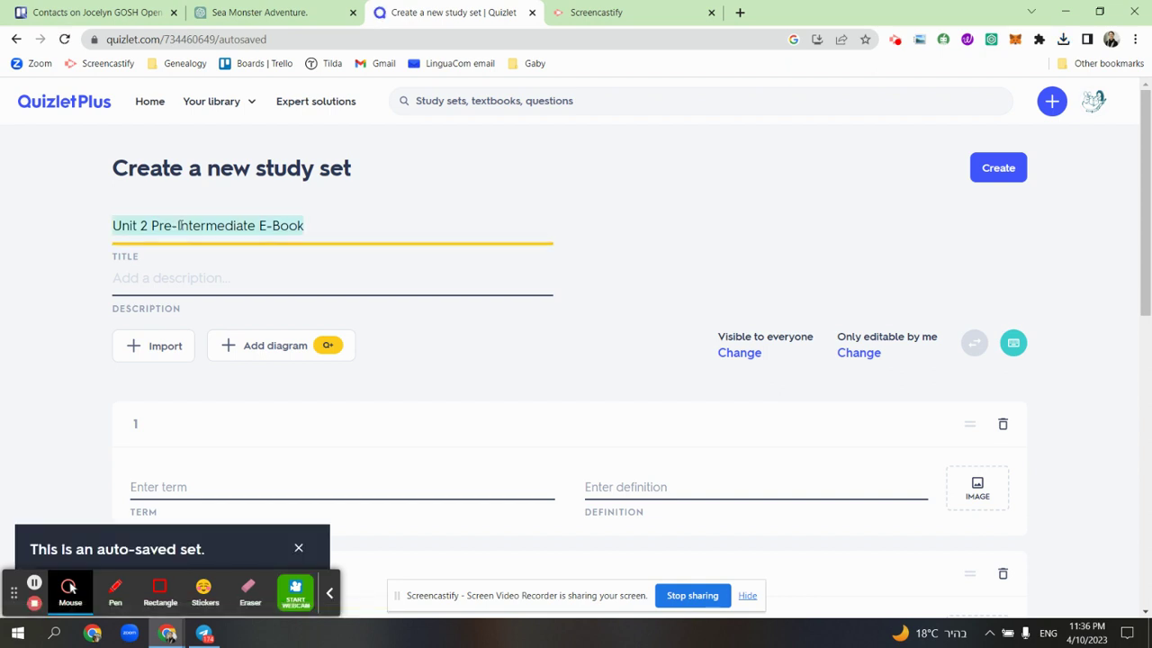
{"action": "type", "text": "Mi"}
{"action": "key", "text": "BackSpace"}
{"action": "type", "text": "o"}
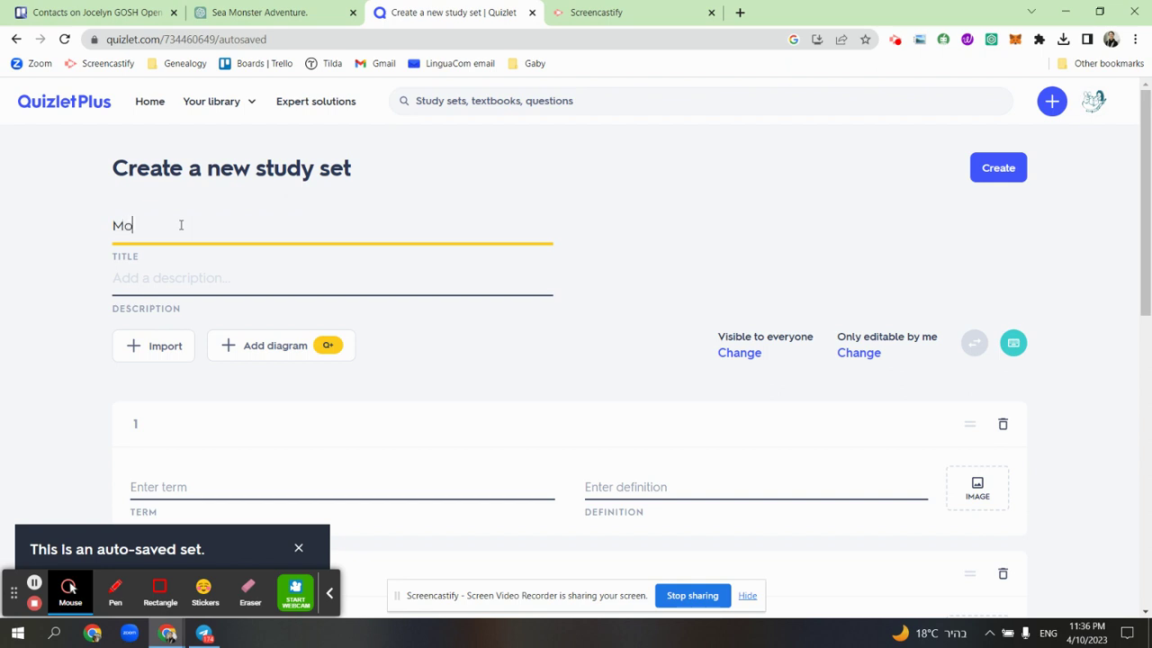
{"action": "type", "text": "nster"}
{"action": "type", "text": "s"}
{"action": "type", "text": "a"}
{"action": "type", "text": "est"}
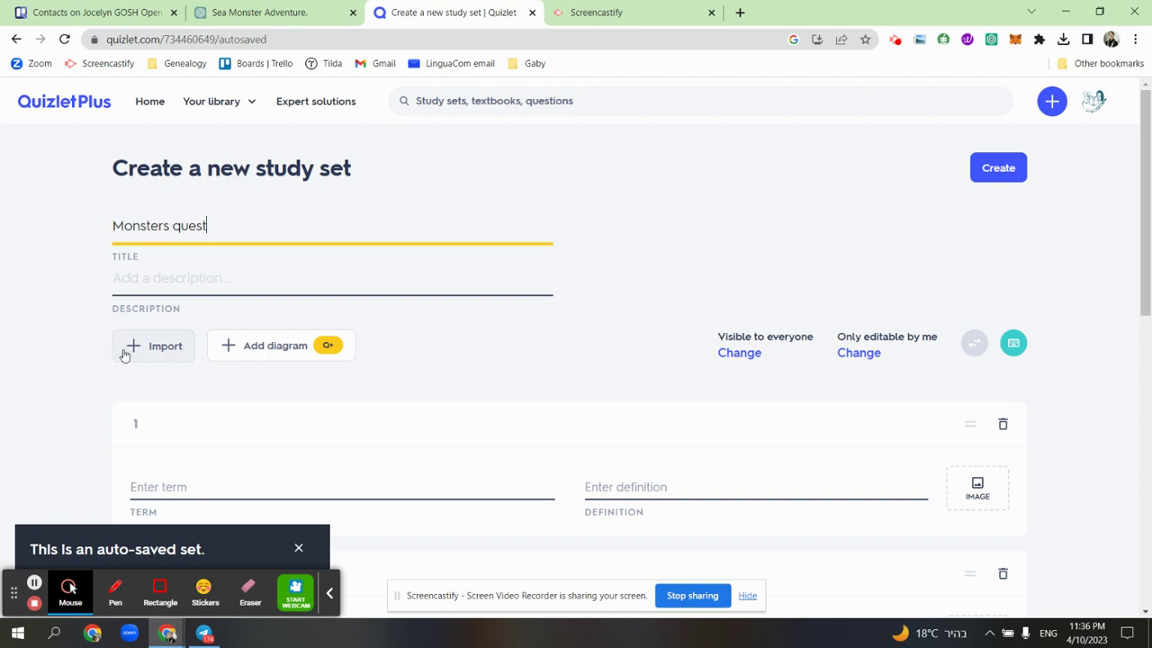
Paste the twenty ChatGPT vocabulary words into the Import box and import them as terms
{"action": "left_click", "coordinate": [153, 347]}
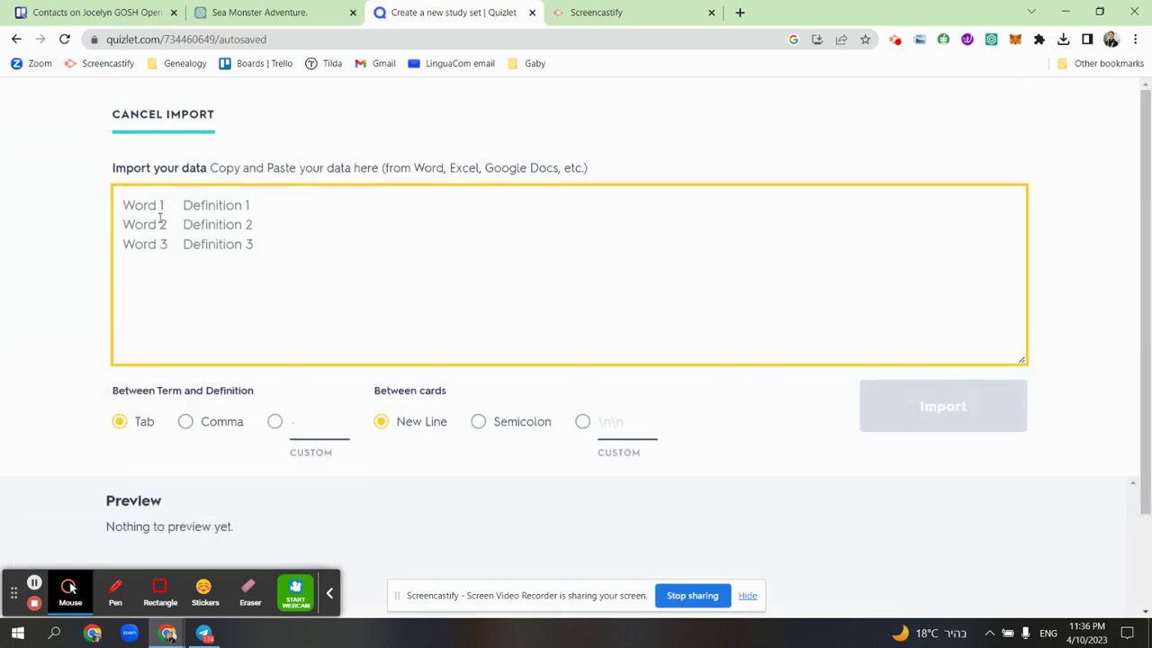
{"action": "type", "text": "https://watch.screencastify.com/v/l5xSAO9ofN1cJFiPaOpw"}
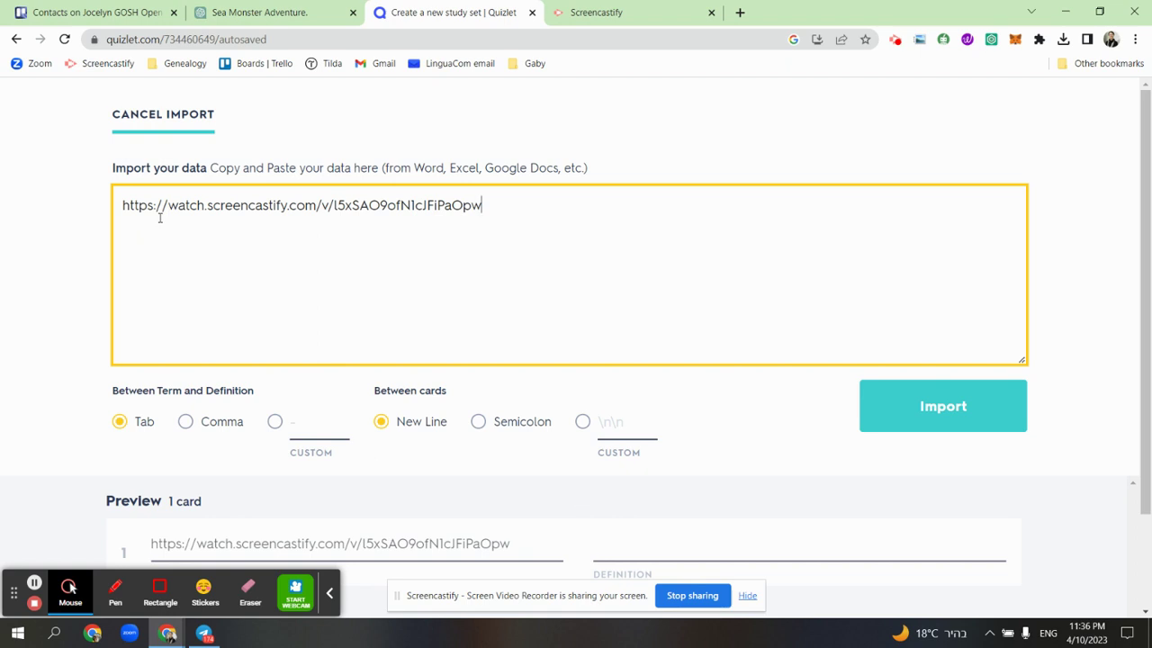
{"action": "key", "text": "ctrl+z"}
{"action": "left_click", "coordinate": [279, 13]}
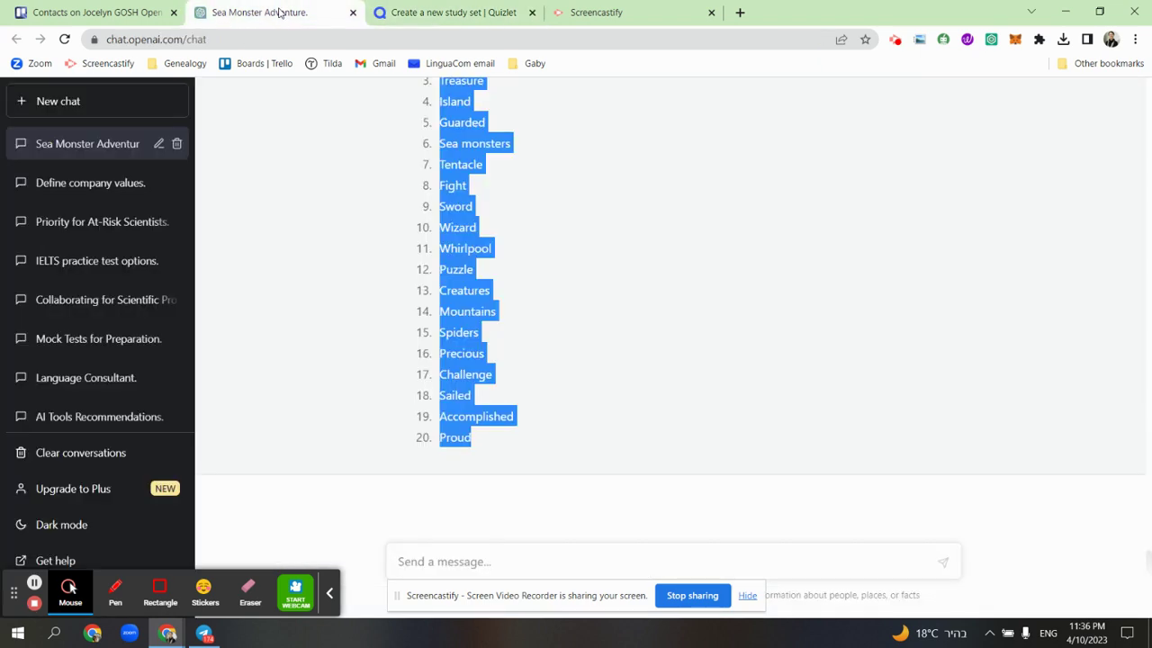
{"action": "left_click", "coordinate": [435, 11]}
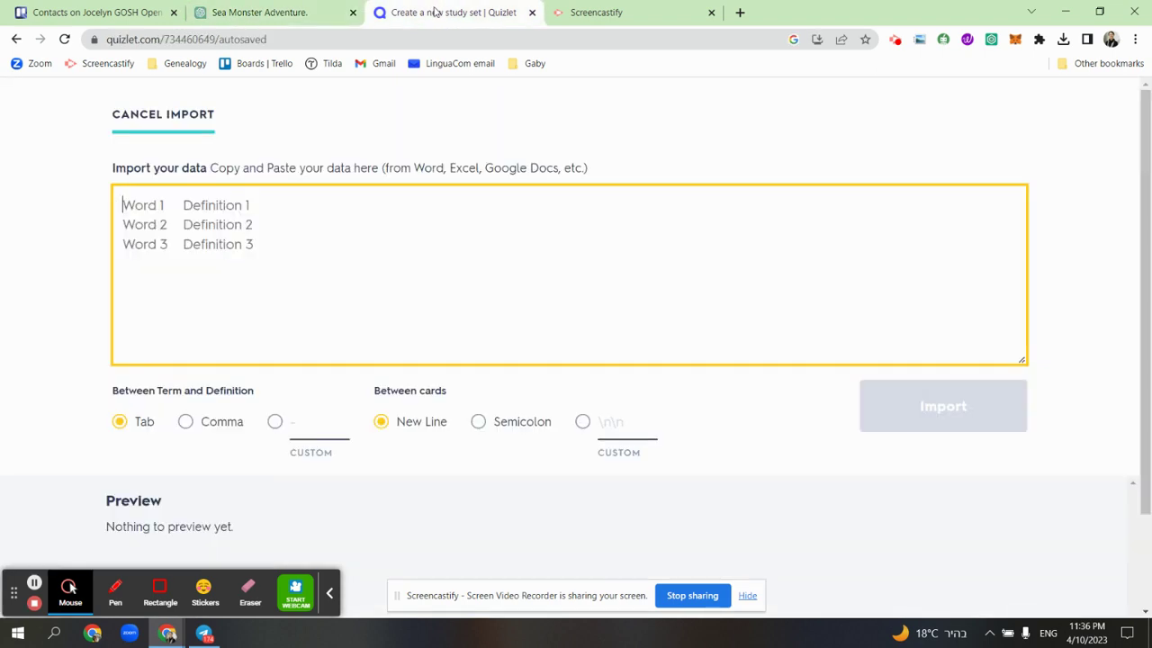
{"action": "key", "text": "ctrl+v"}
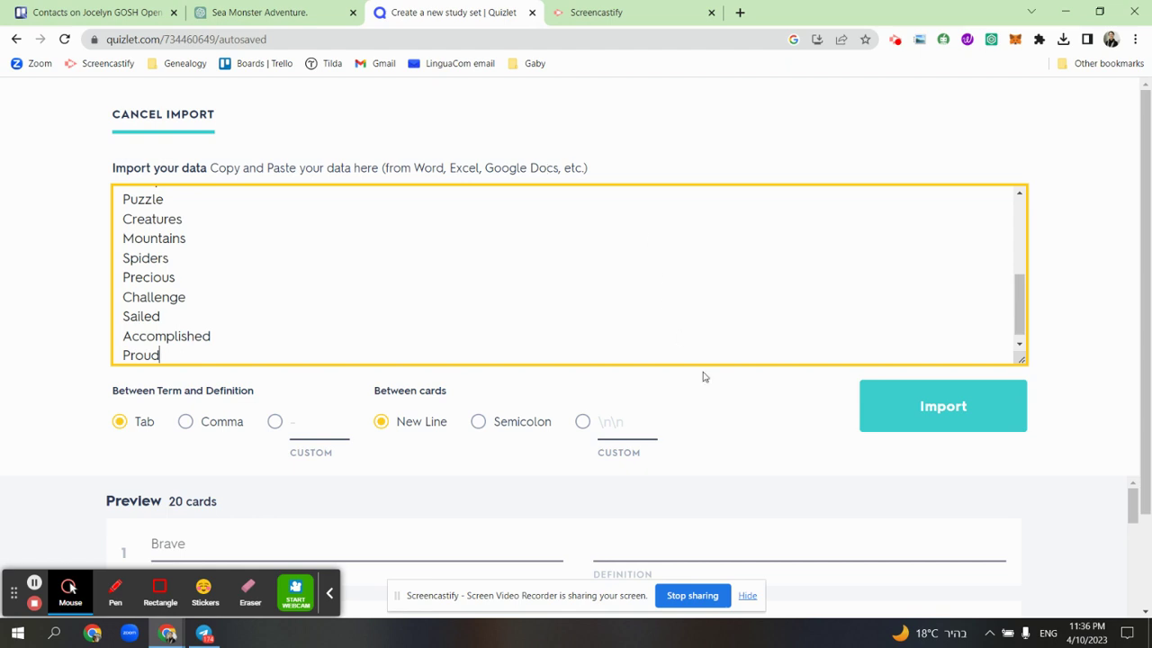
{"action": "left_click", "coordinate": [931, 403]}
{"action": "left_click_drag", "start_coordinate": [1139, 378], "coordinate": [1150, 490]}
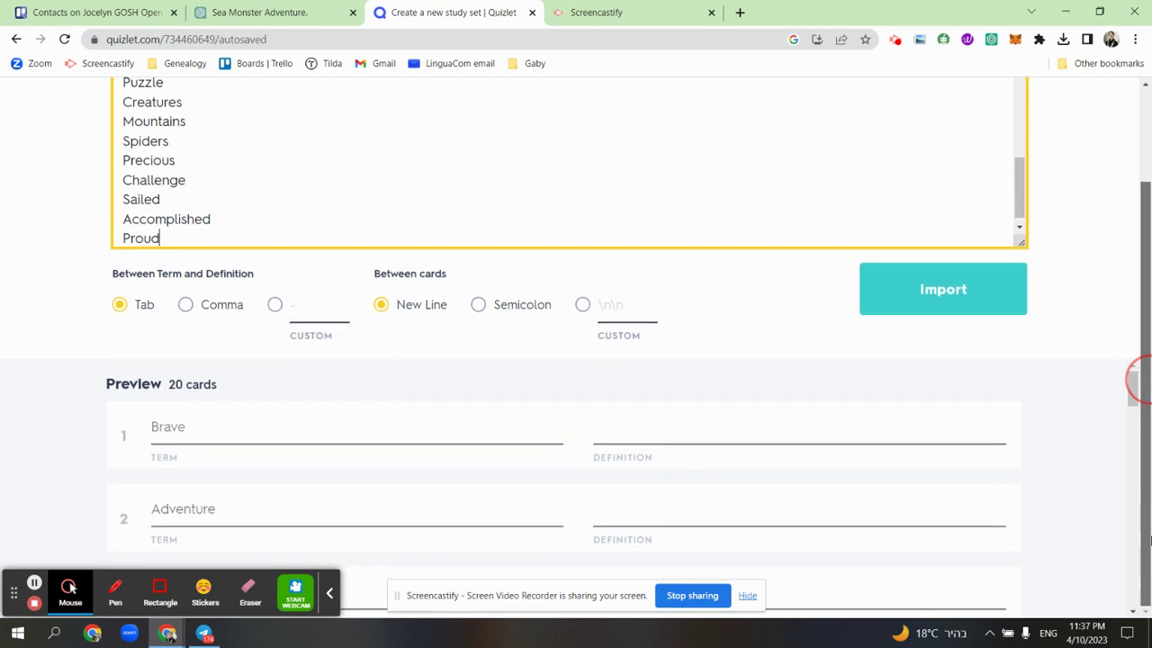
{"action": "scroll", "coordinate": [1150, 538], "scroll_direction": "up", "scroll_amount": 1}
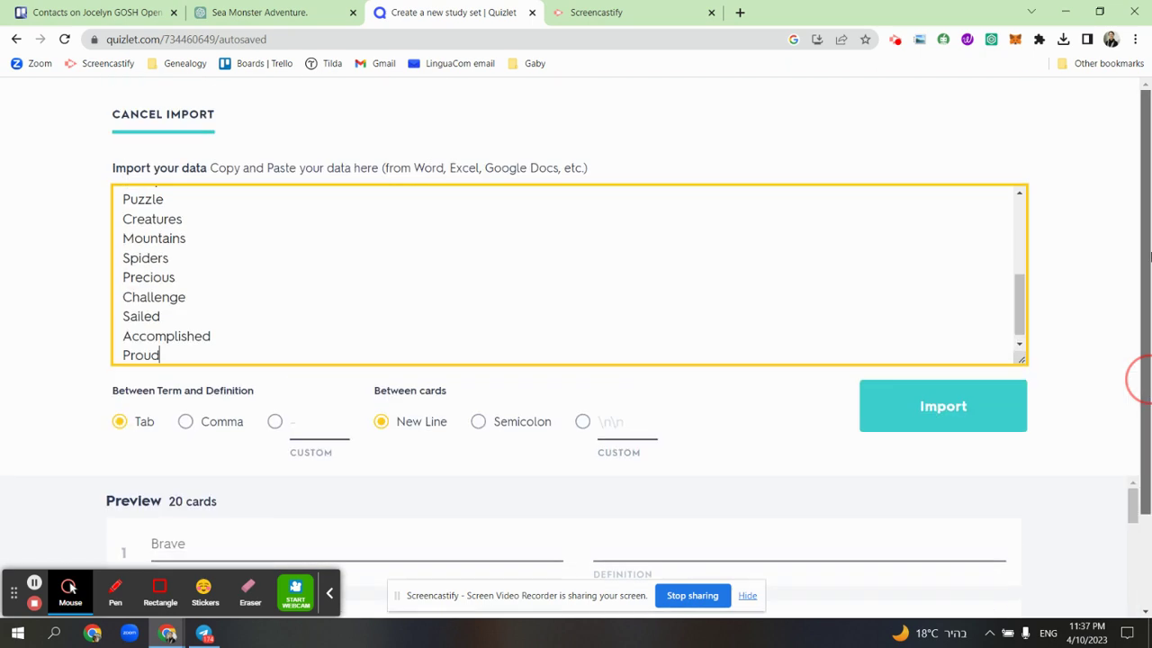
{"action": "left_click", "coordinate": [972, 410]}
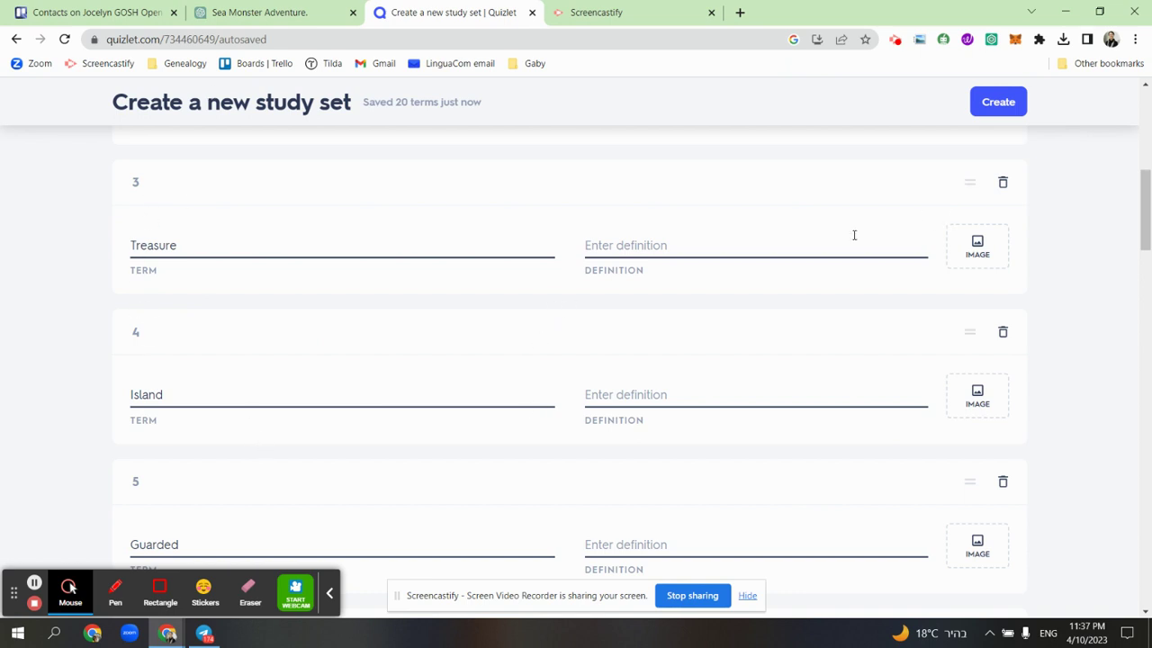
Set the cards' definition language to Hebrew from Brave's definition field
{"action": "left_click_drag", "start_coordinate": [1148, 202], "coordinate": [1145, 143]}
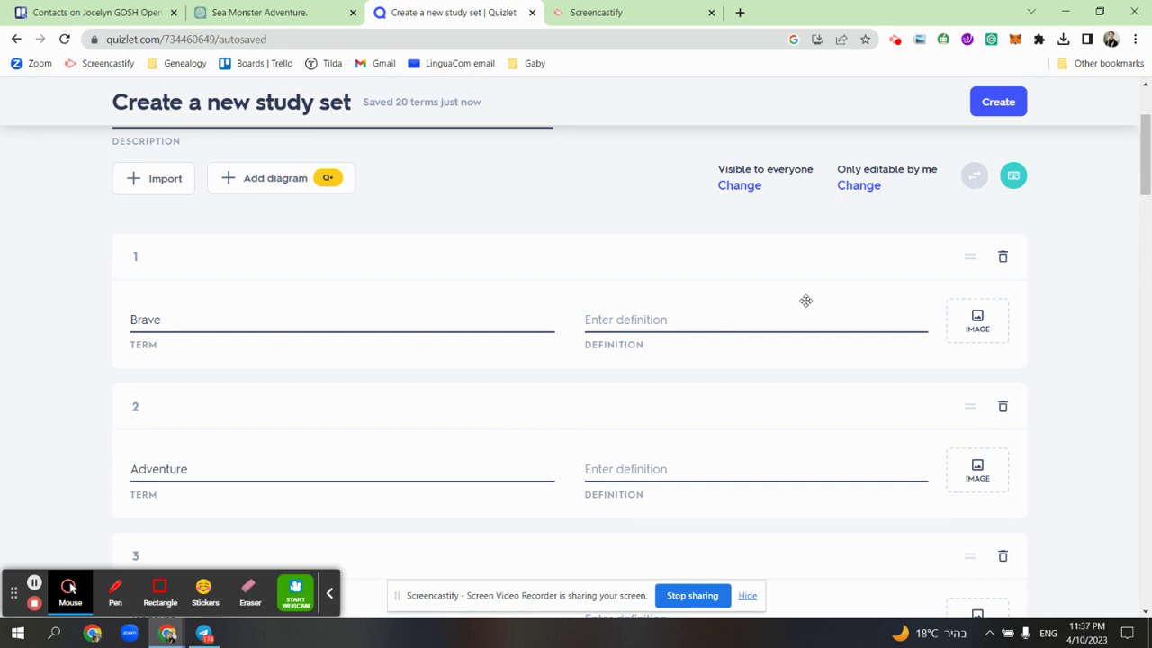
{"action": "left_click", "coordinate": [727, 320]}
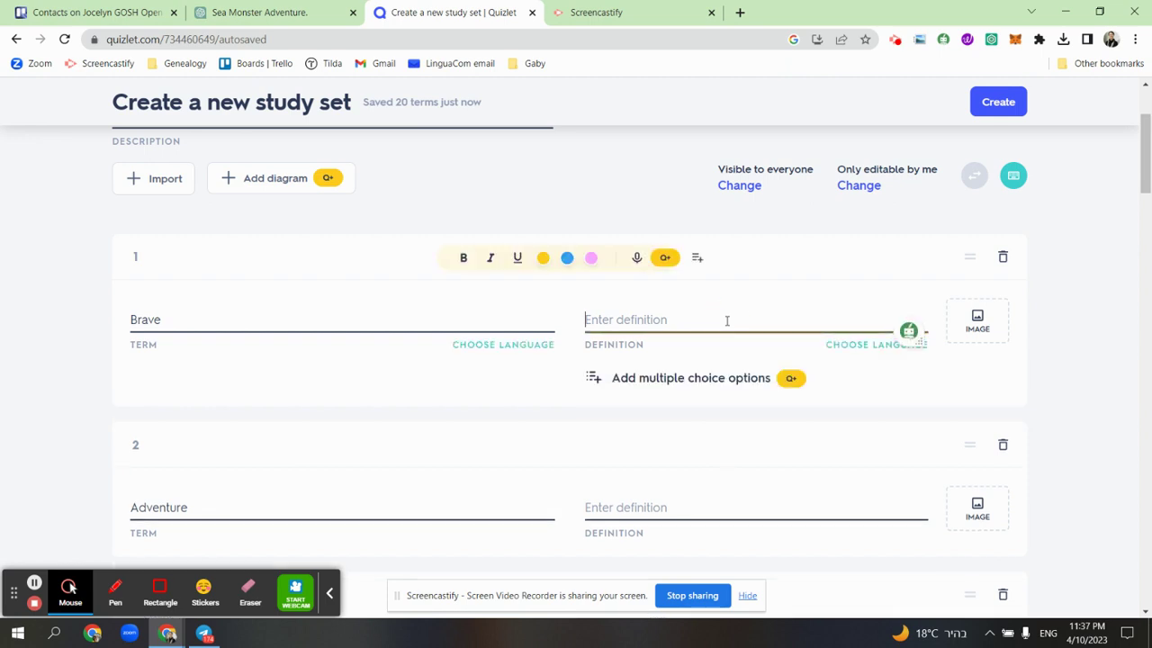
{"action": "left_click", "coordinate": [856, 347]}
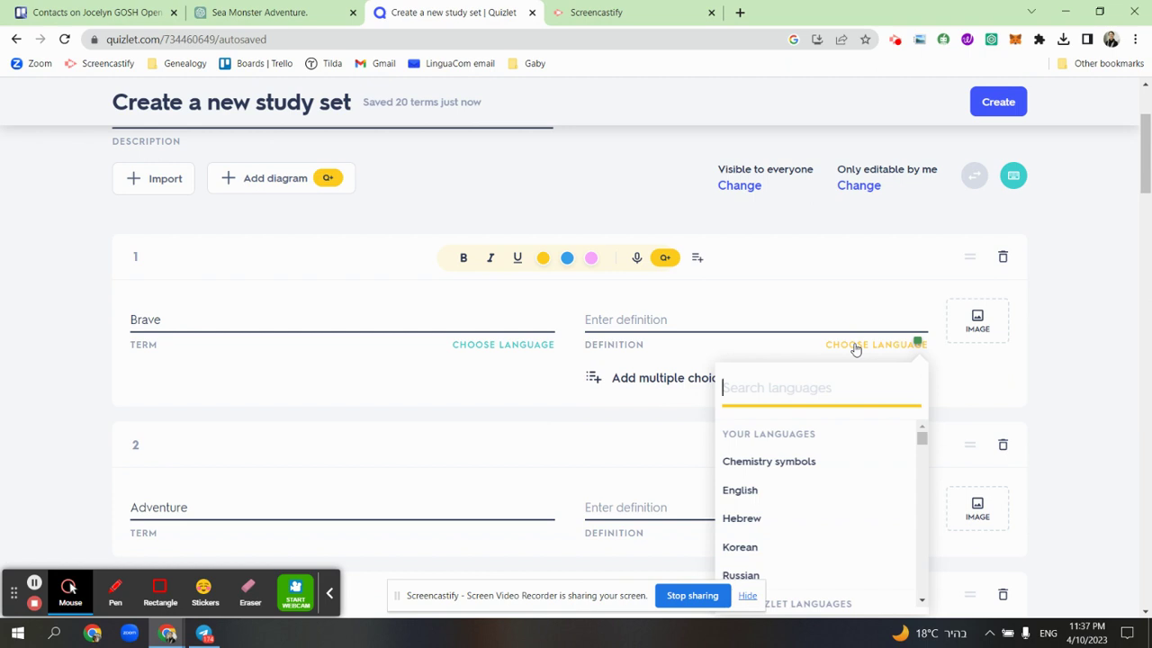
{"action": "type", "text": "he"}
{"action": "key", "text": "Down"}
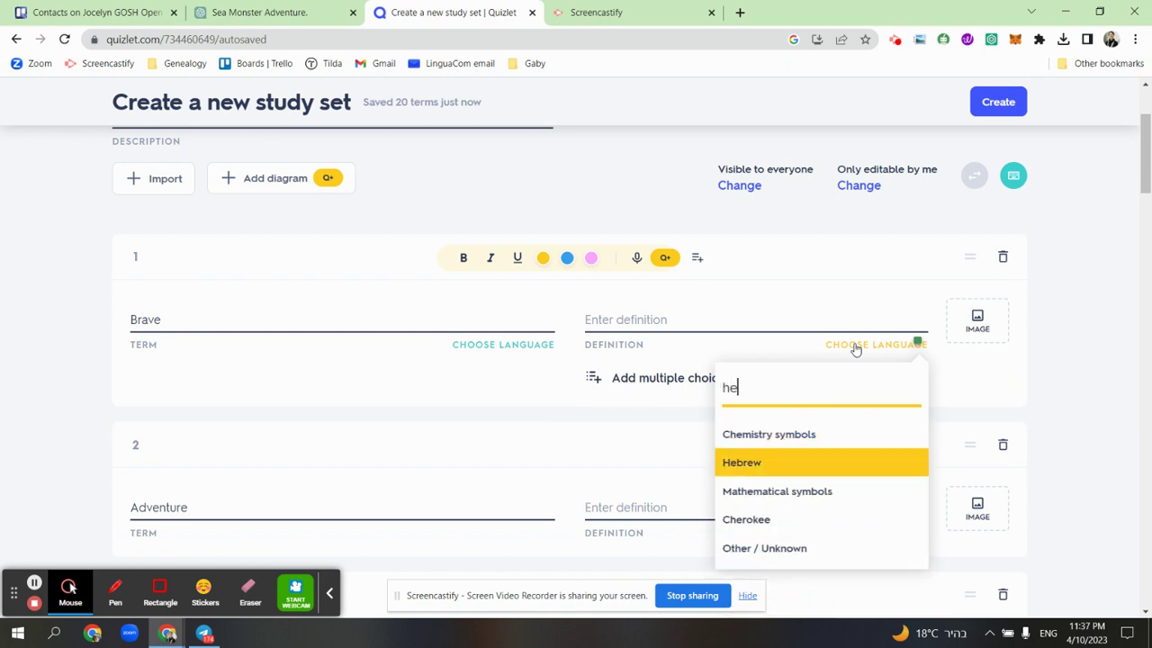
{"action": "key", "text": "Return"}
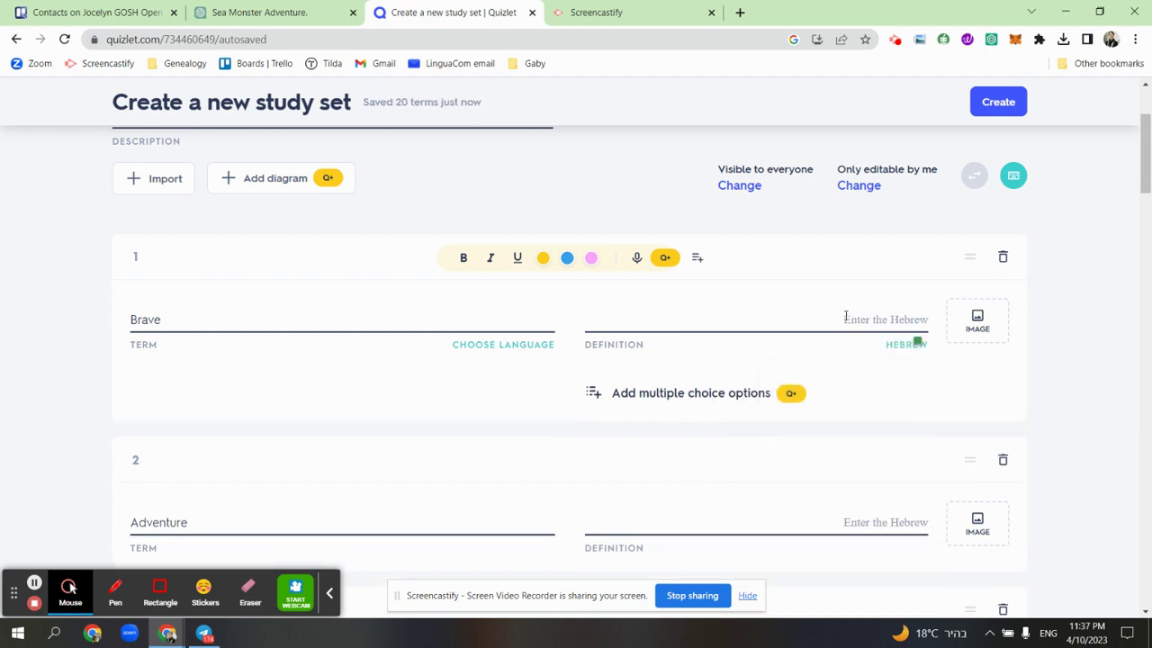
Give Brave, Adventure and Treasure the suggested Hebrew definitions אמיץ, הרפתקה and אוצר
{"action": "left_click", "coordinate": [845, 317]}
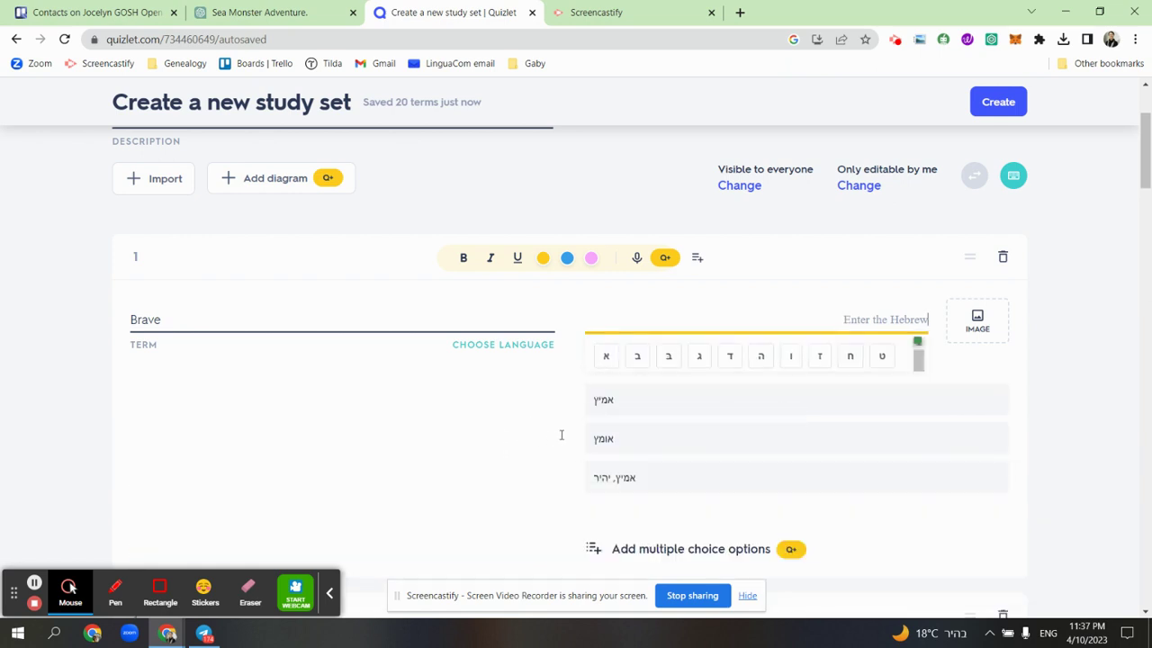
{"action": "left_click", "coordinate": [608, 414]}
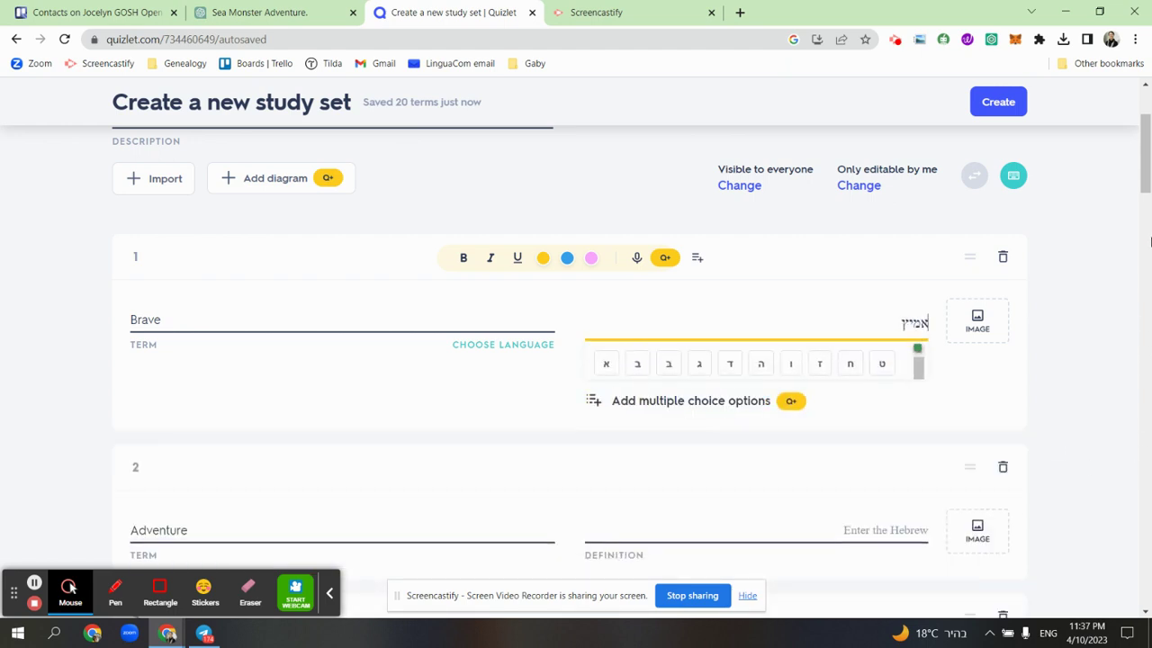
{"action": "left_click_drag", "start_coordinate": [1146, 180], "coordinate": [1147, 234]}
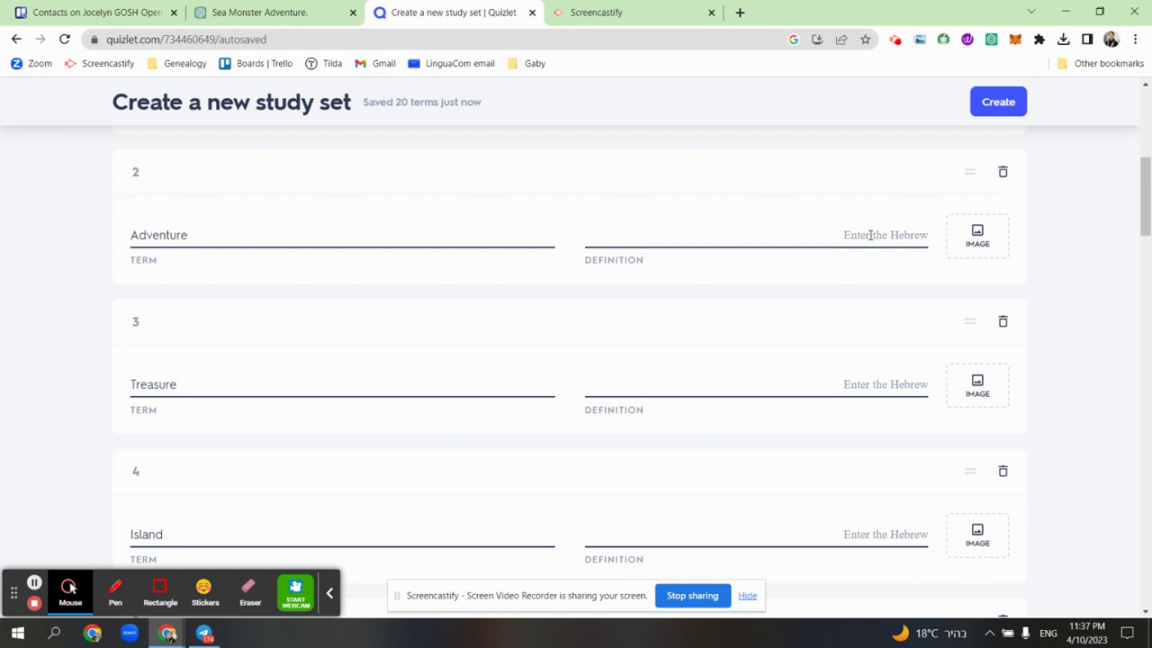
{"action": "left_click", "coordinate": [870, 235]}
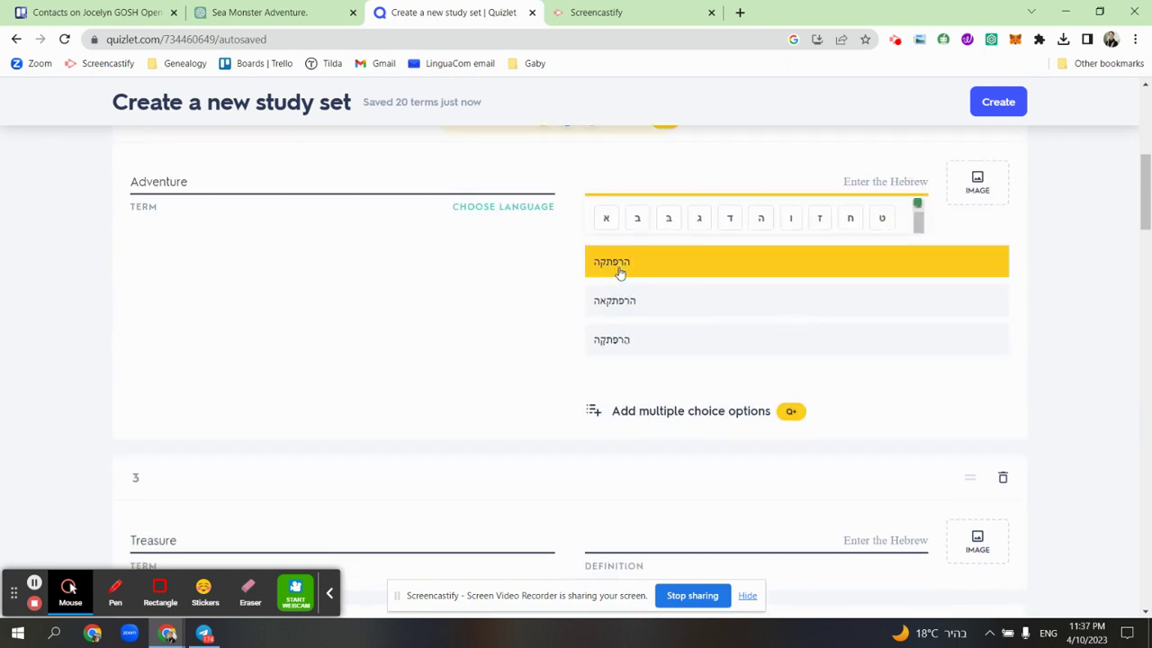
{"action": "left_click", "coordinate": [620, 273]}
{"action": "left_click_drag", "start_coordinate": [1145, 215], "coordinate": [1146, 245]}
{"action": "left_click", "coordinate": [876, 227]}
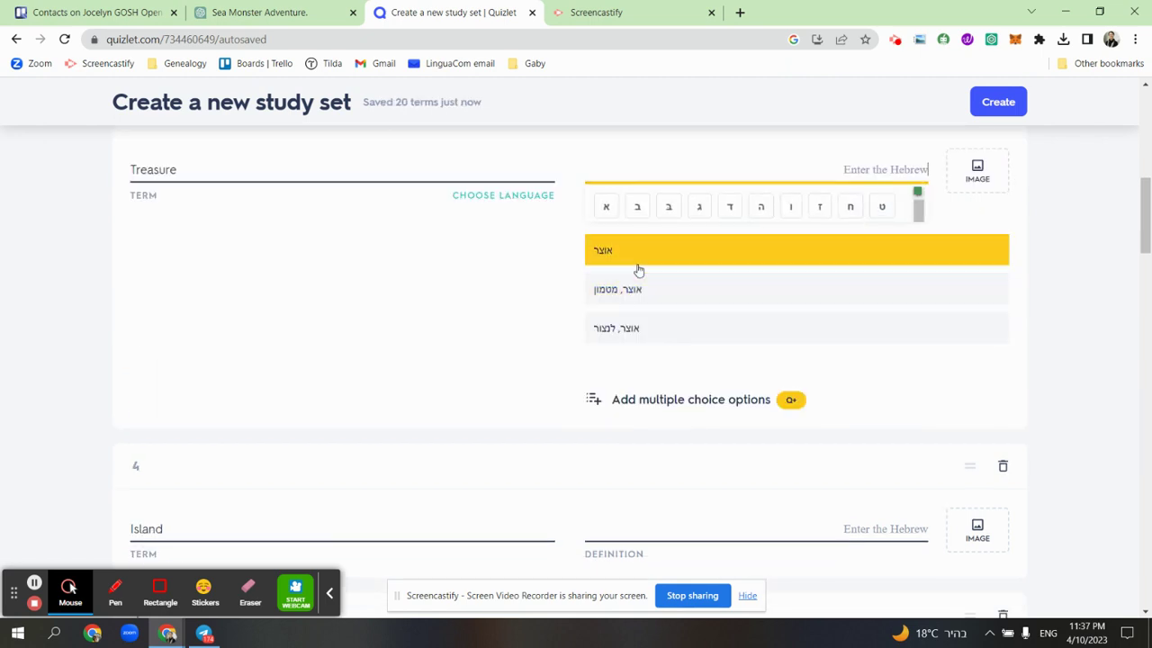
{"action": "left_click", "coordinate": [638, 268]}
Give Island and Guarded the suggested Hebrew definitions אי and שמור
{"action": "left_click_drag", "start_coordinate": [1148, 220], "coordinate": [1146, 241]}
{"action": "left_click", "coordinate": [858, 241]}
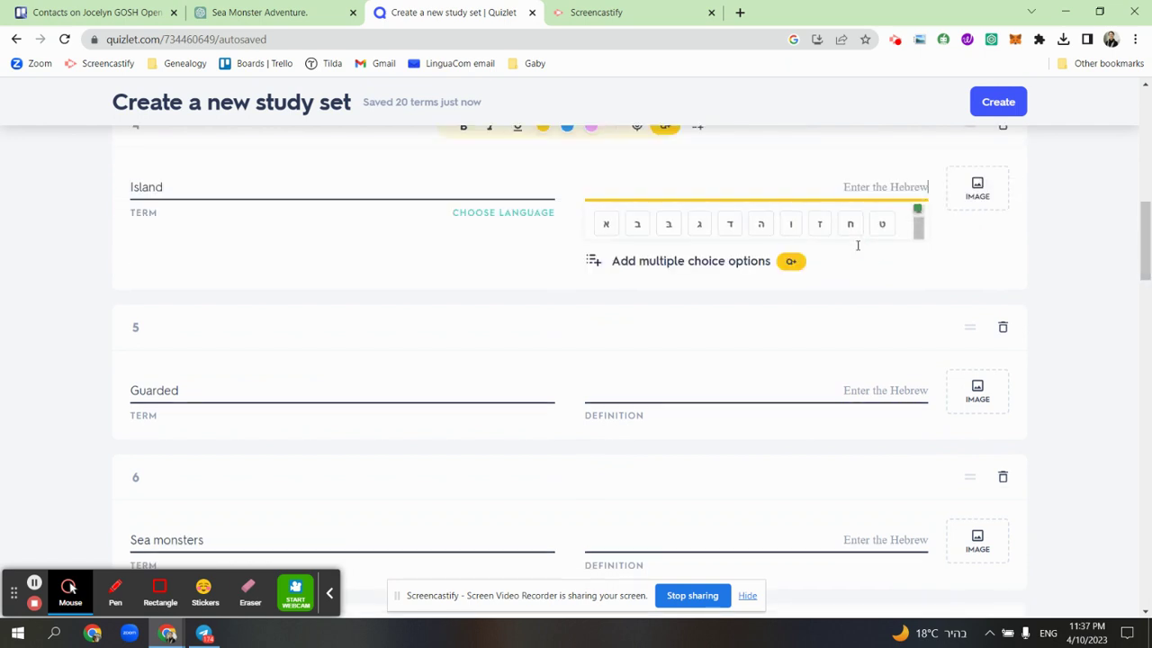
{"action": "left_click", "coordinate": [743, 283]}
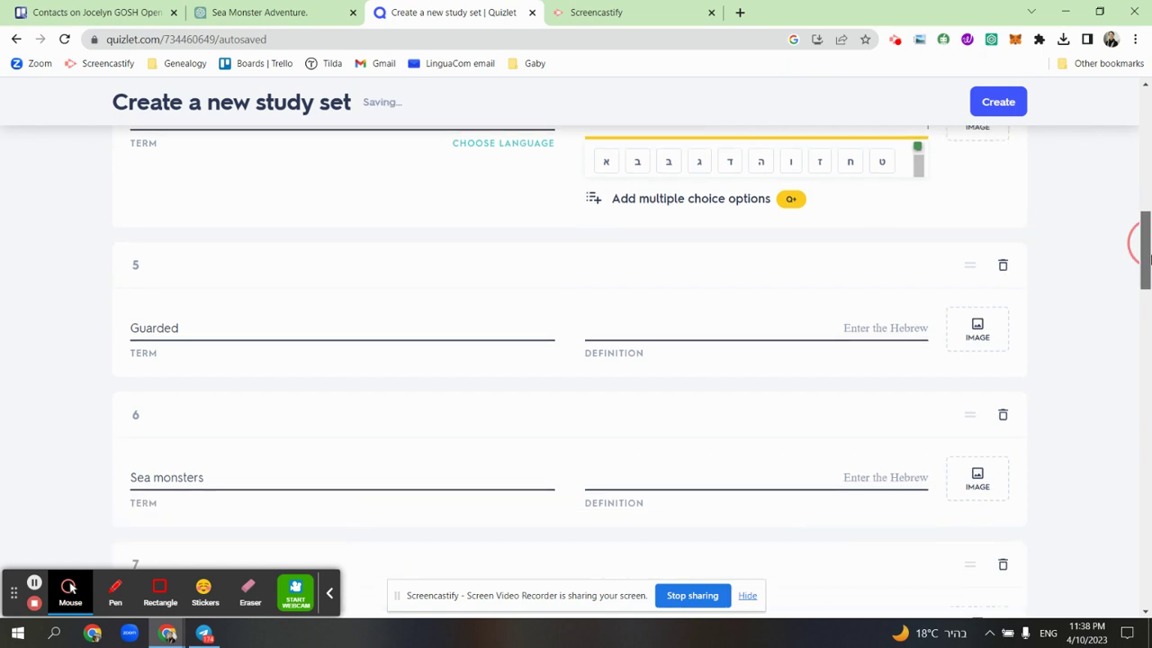
{"action": "left_click_drag", "start_coordinate": [1148, 243], "coordinate": [1146, 258]}
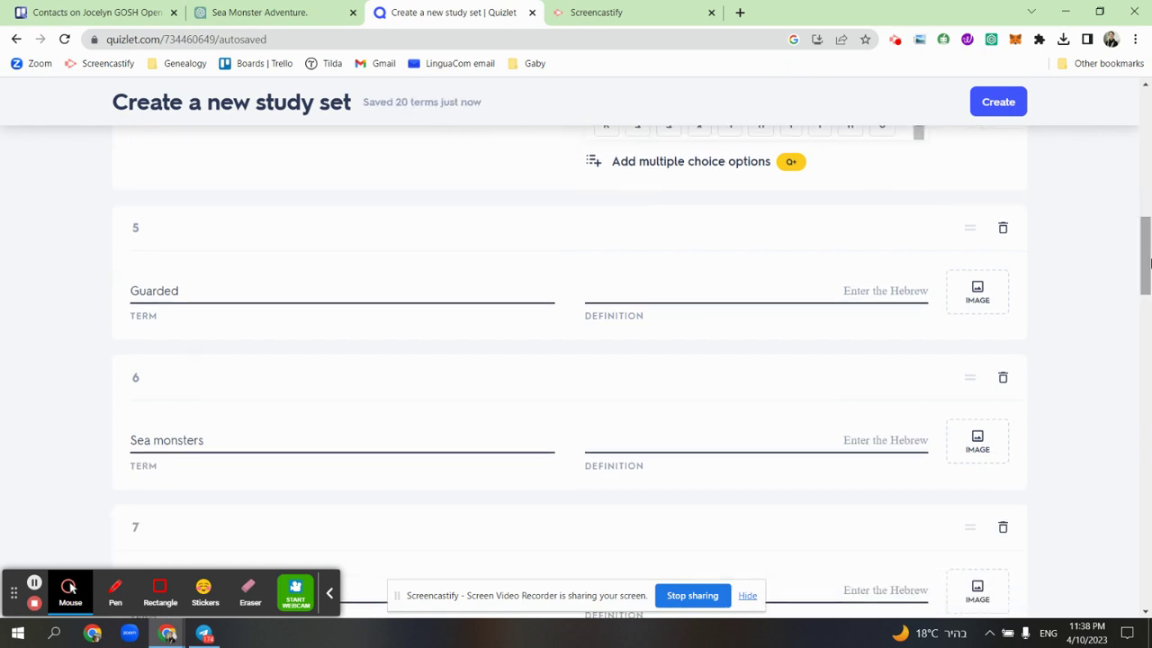
{"action": "left_click", "coordinate": [878, 287]}
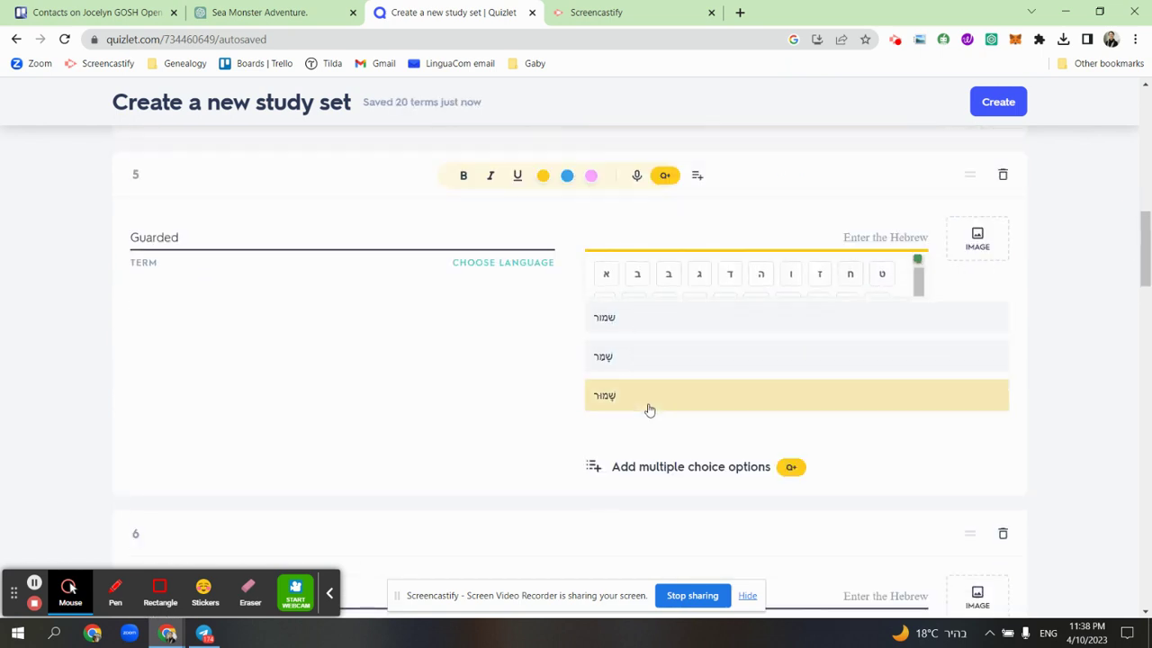
{"action": "left_click", "coordinate": [653, 323]}
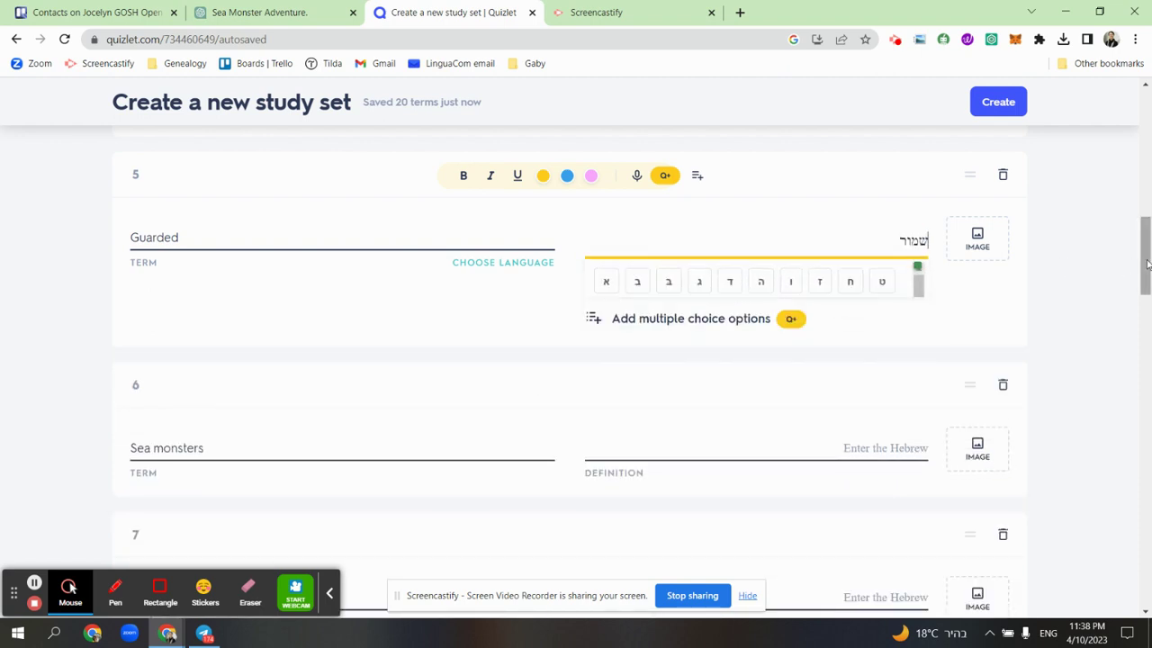
{"action": "scroll", "coordinate": [1147, 264], "scroll_direction": "down", "scroll_amount": 2}
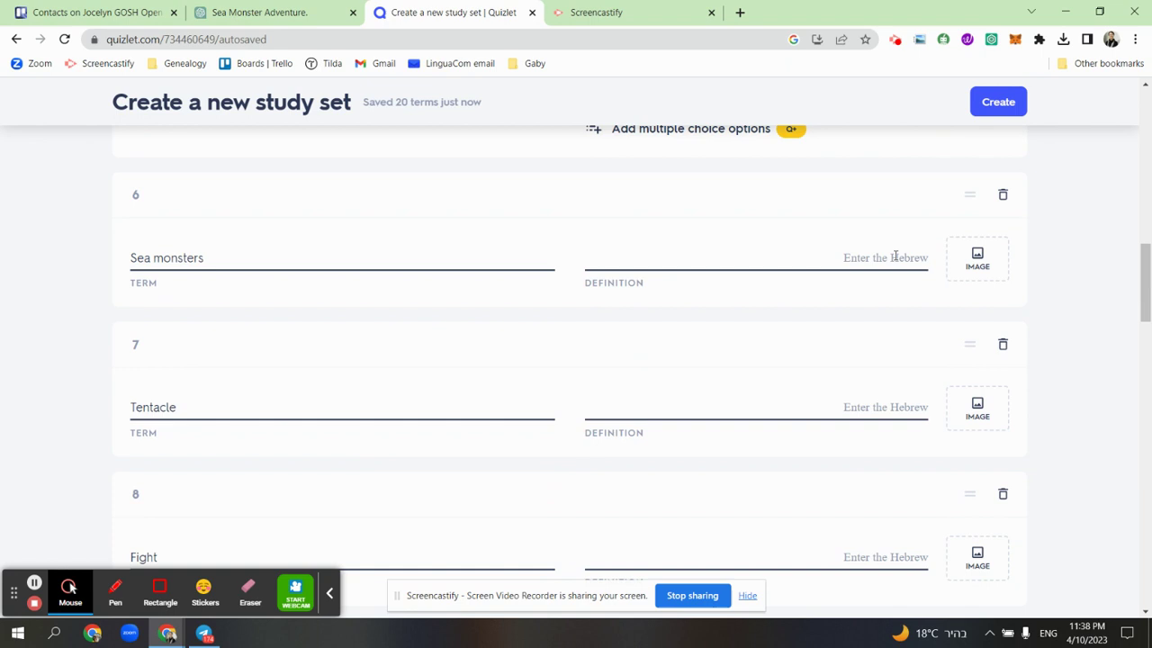
{"action": "left_click", "coordinate": [896, 256]}
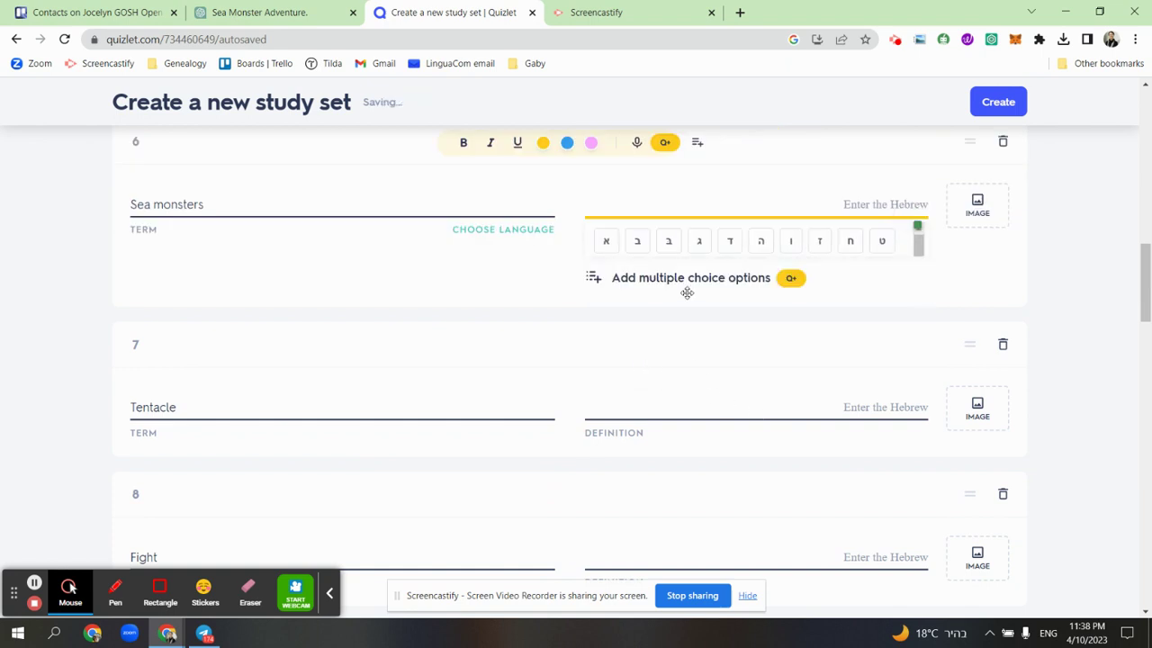
Type the Hebrew definition מפלצות ים for Sea monsters using the Hebrew keyboard
{"action": "left_click", "coordinate": [727, 208]}
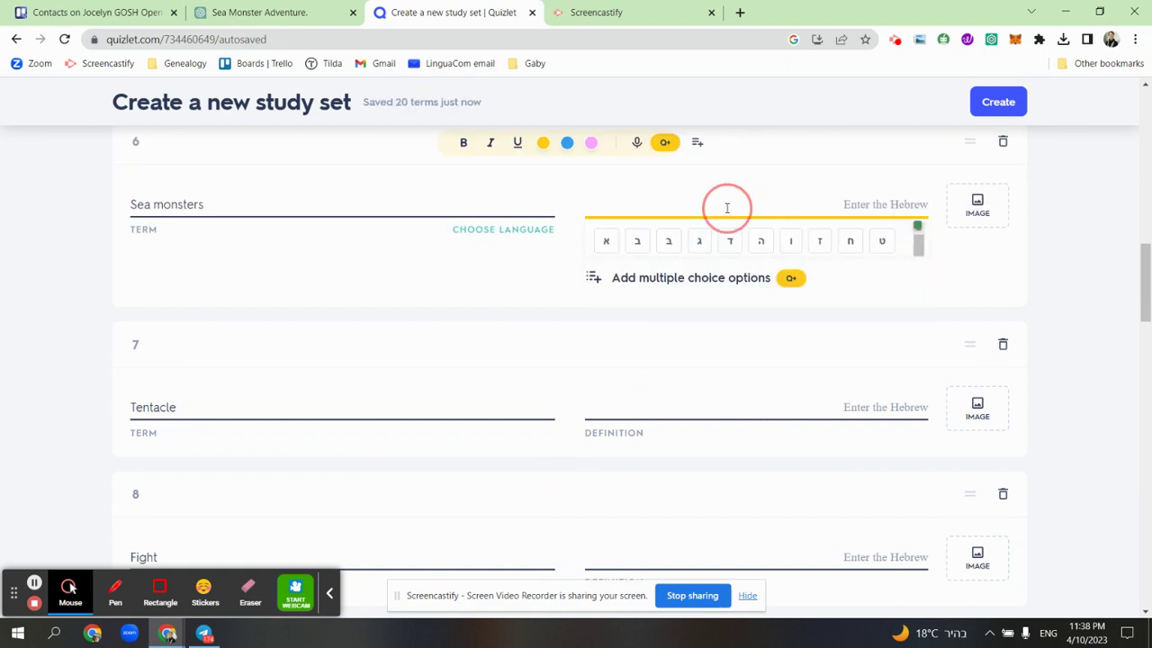
{"action": "left_click", "coordinate": [897, 196]}
{"action": "left_click", "coordinate": [560, 261]}
{"action": "left_click", "coordinate": [659, 215]}
{"action": "key", "text": "alt+shift"}
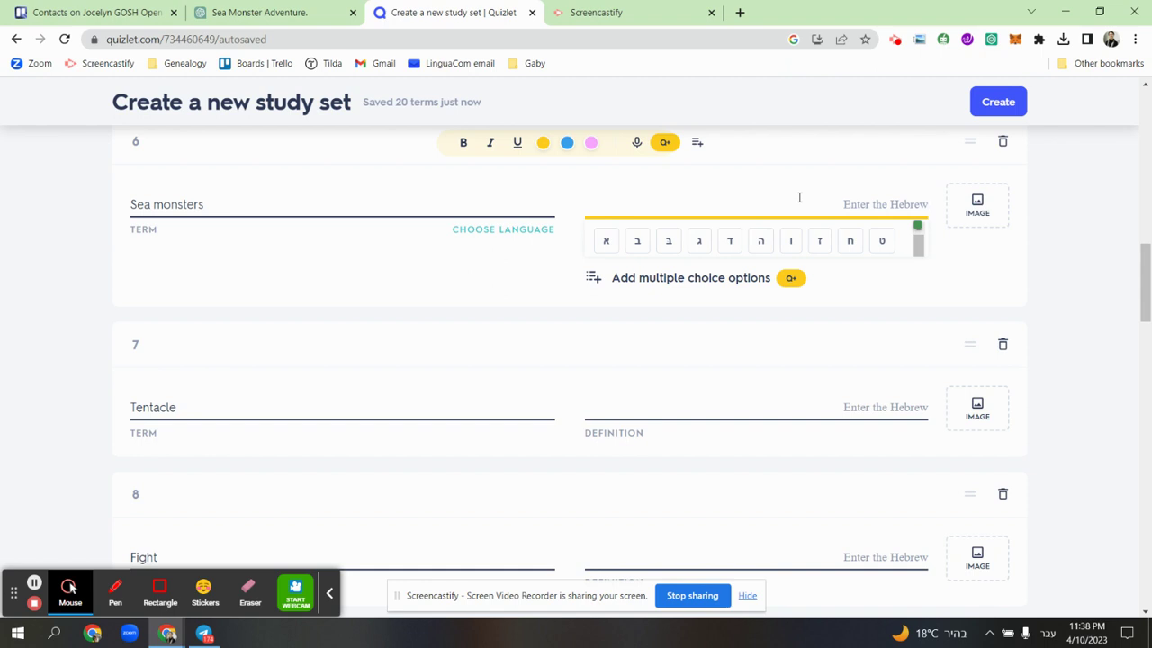
{"action": "type", "text": "מ"}
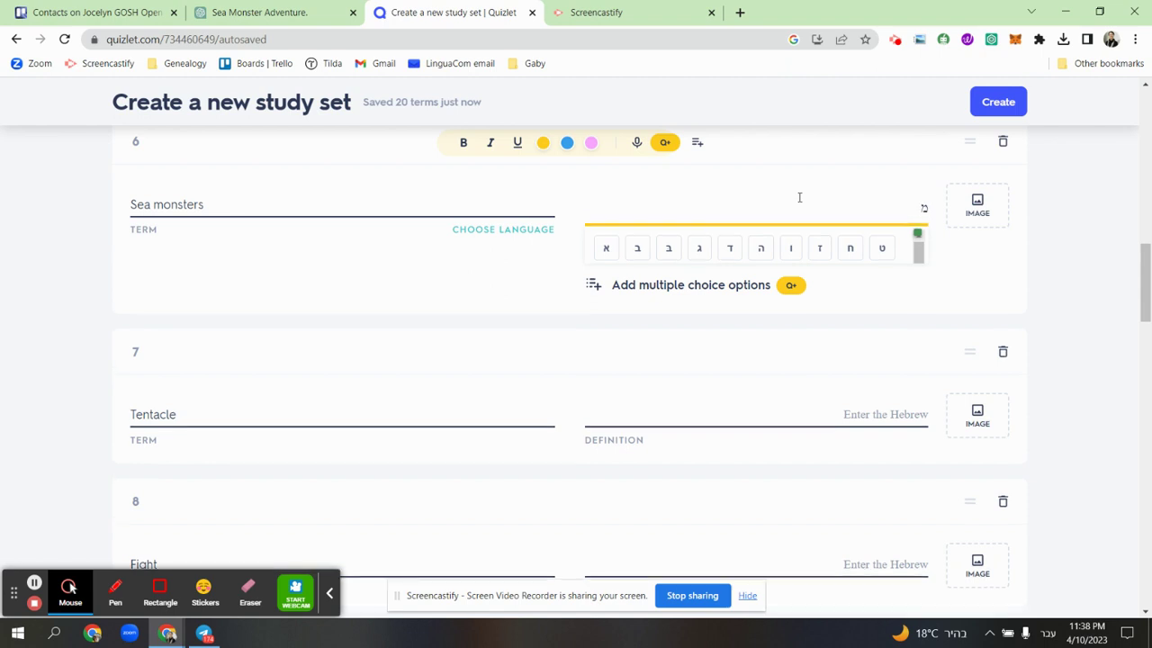
{"action": "type", "text": "פלצת"}
{"action": "type", "text": "ת"}
{"action": "type", "text": "ים"}
Give Tentacle the suggested Hebrew definition משוש
{"action": "left_click", "coordinate": [844, 414]}
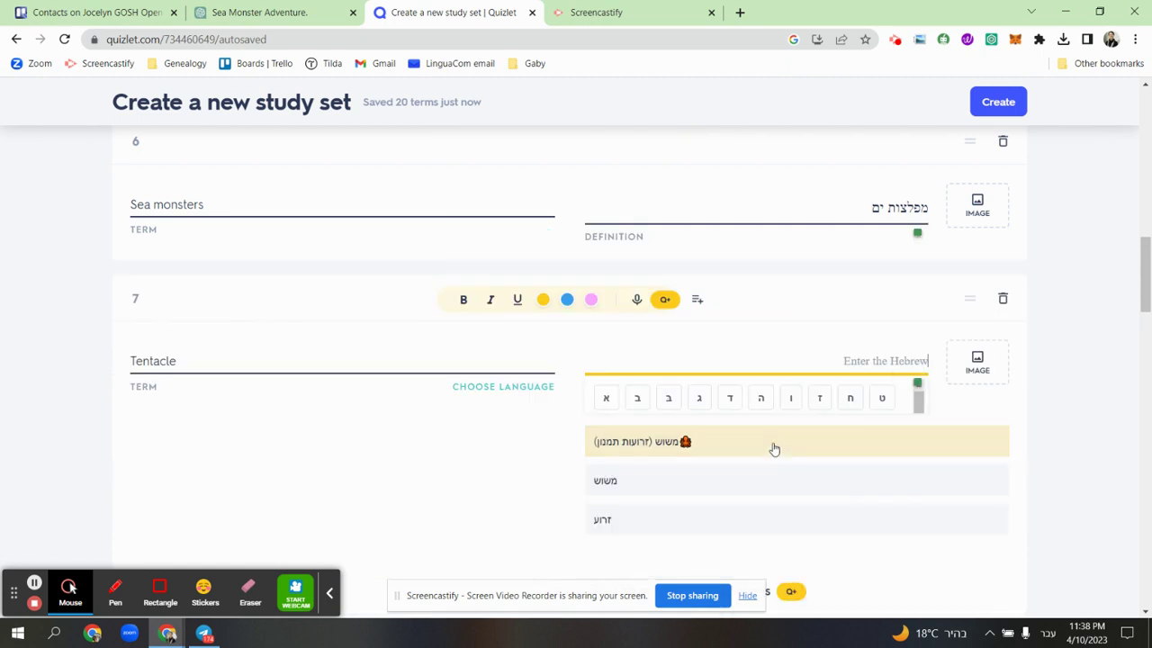
{"action": "left_click", "coordinate": [692, 479]}
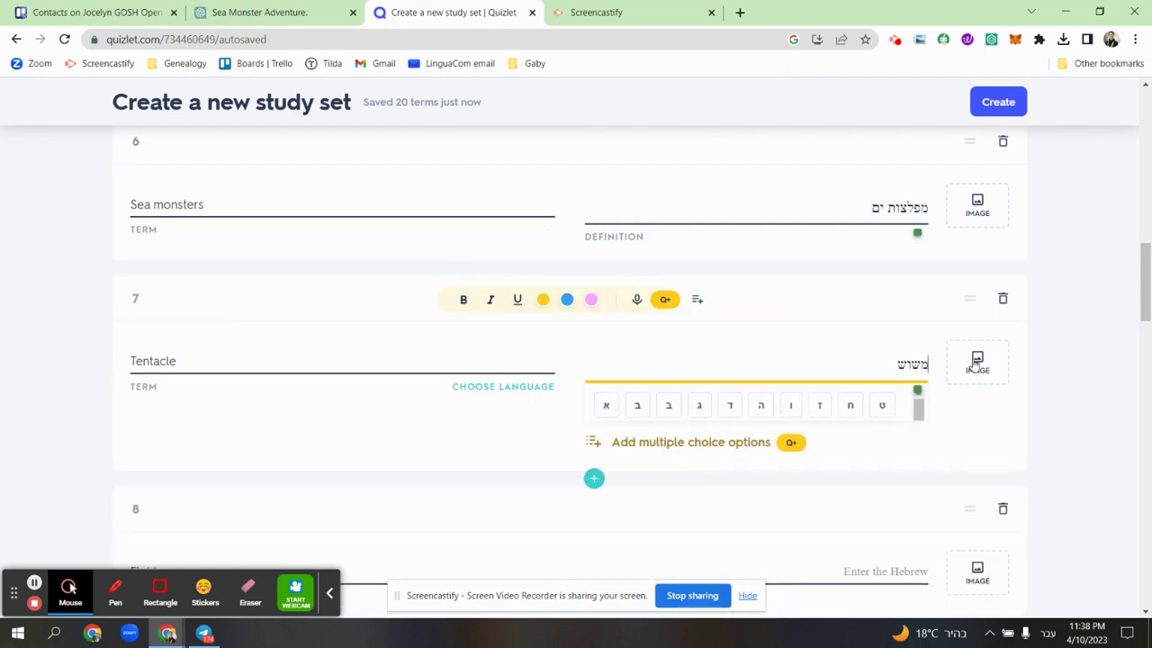
{"action": "left_click_drag", "start_coordinate": [1145, 283], "coordinate": [1144, 297]}
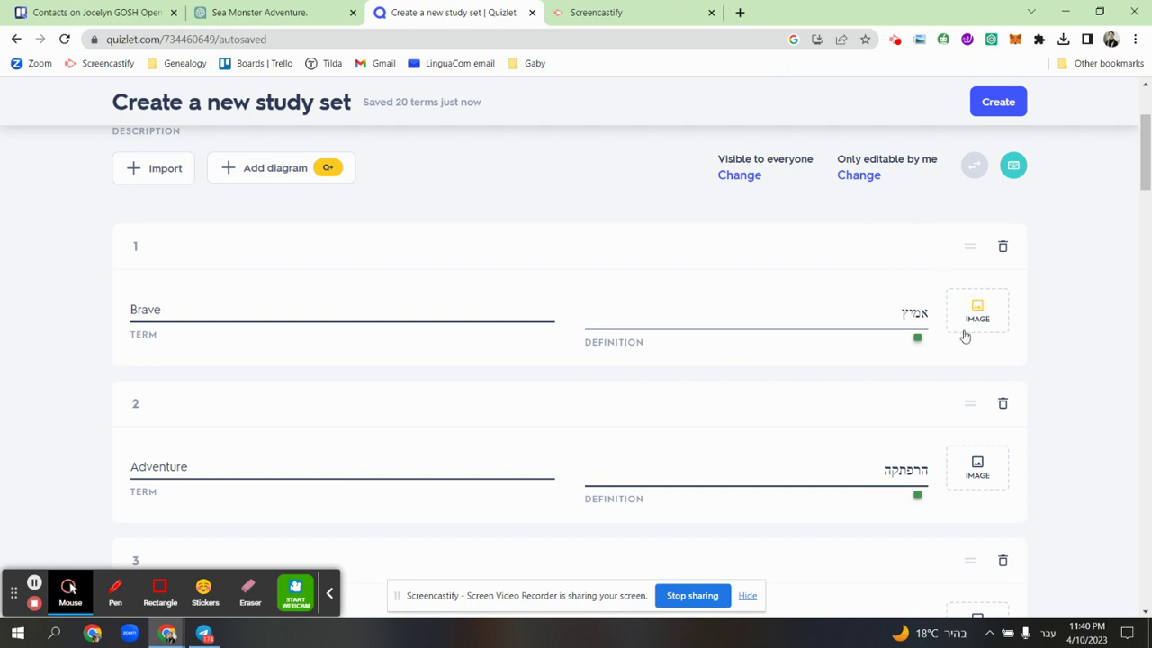
Add the superhero picture as the Brave card's image
{"action": "left_click", "coordinate": [977, 310]}
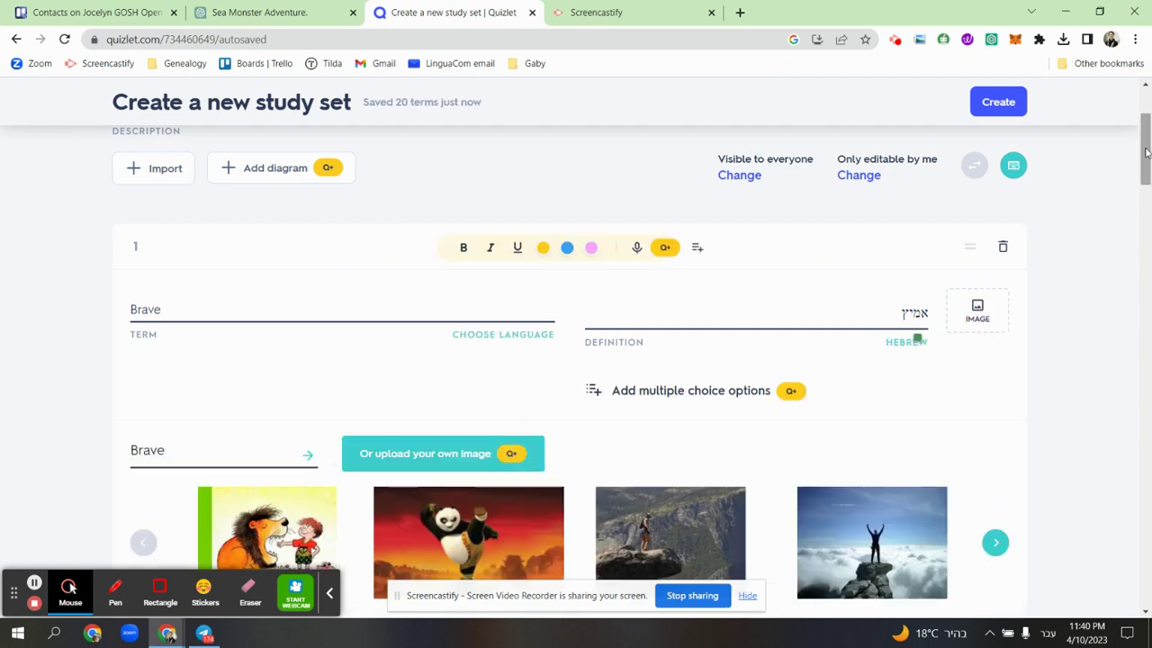
{"action": "left_click_drag", "start_coordinate": [1146, 153], "coordinate": [1146, 182]}
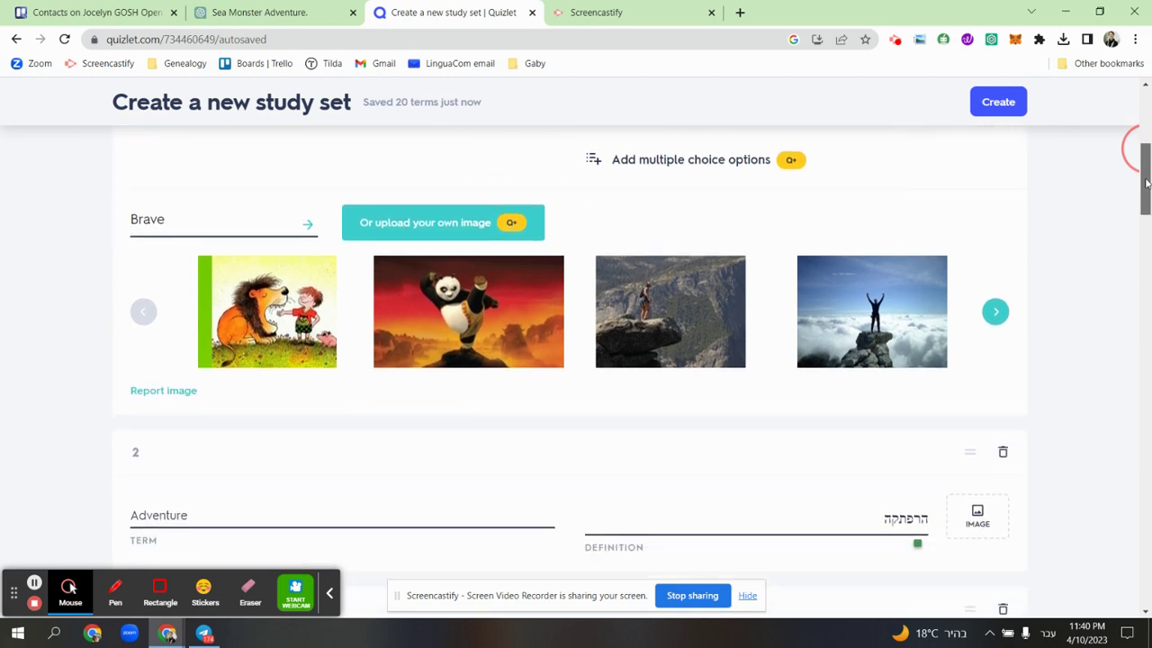
{"action": "left_click", "coordinate": [997, 313]}
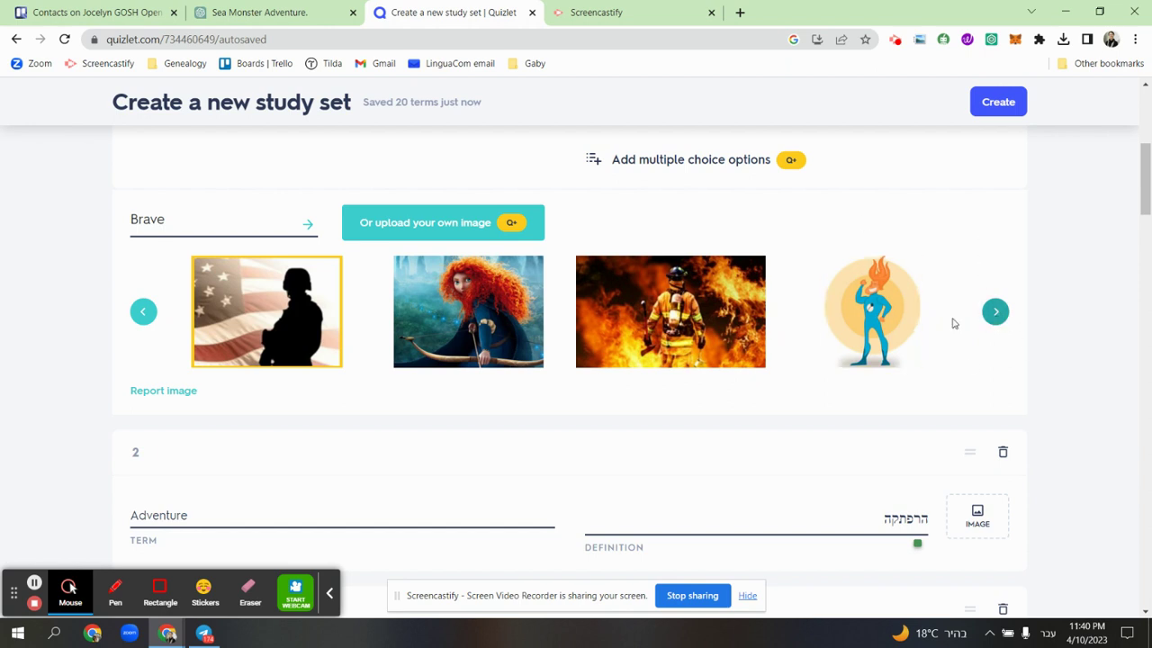
{"action": "left_click", "coordinate": [885, 322]}
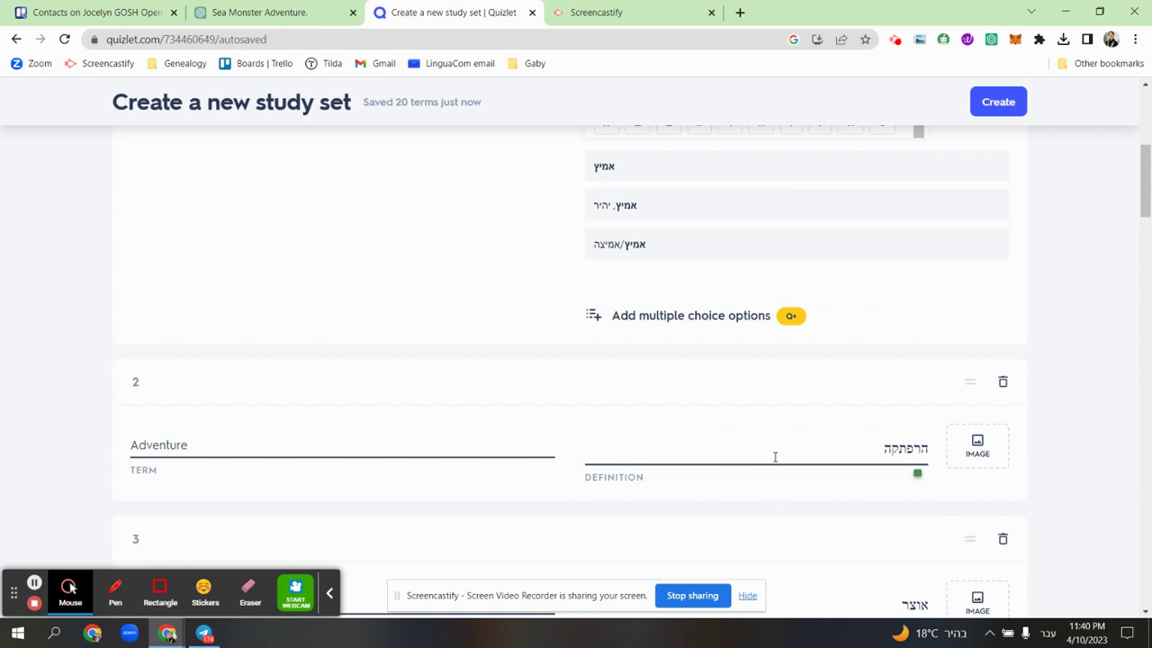
{"action": "left_click", "coordinate": [956, 459]}
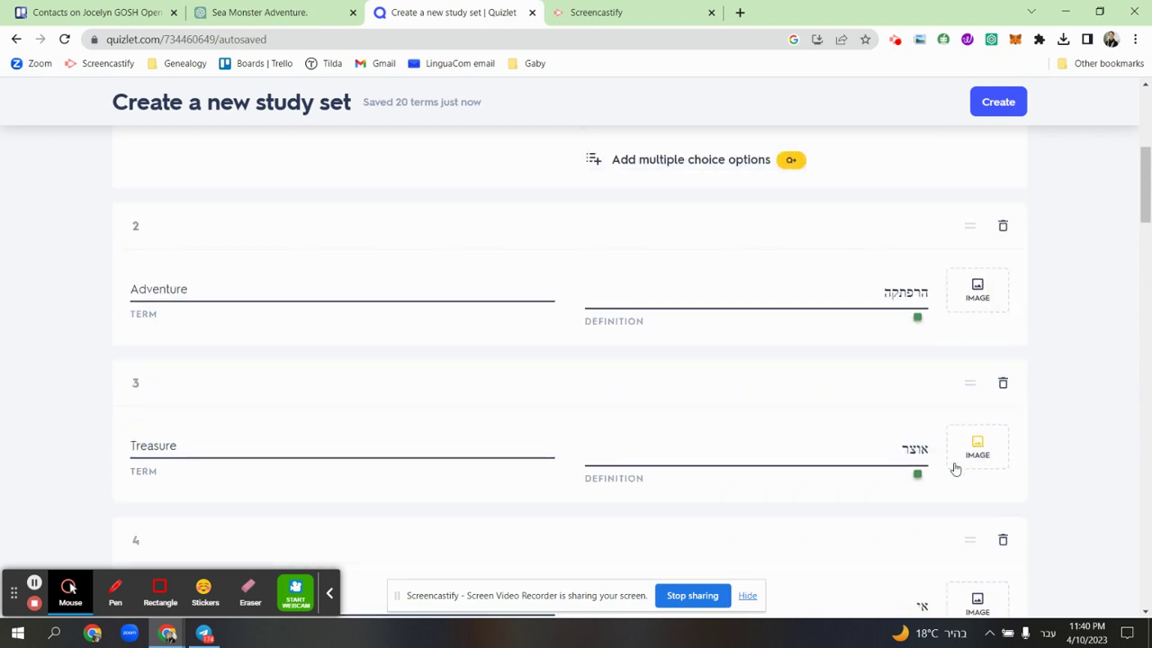
Give Adventure the pirate photo and Treasure the cartoon treasure chest image
{"action": "left_click", "coordinate": [977, 291]}
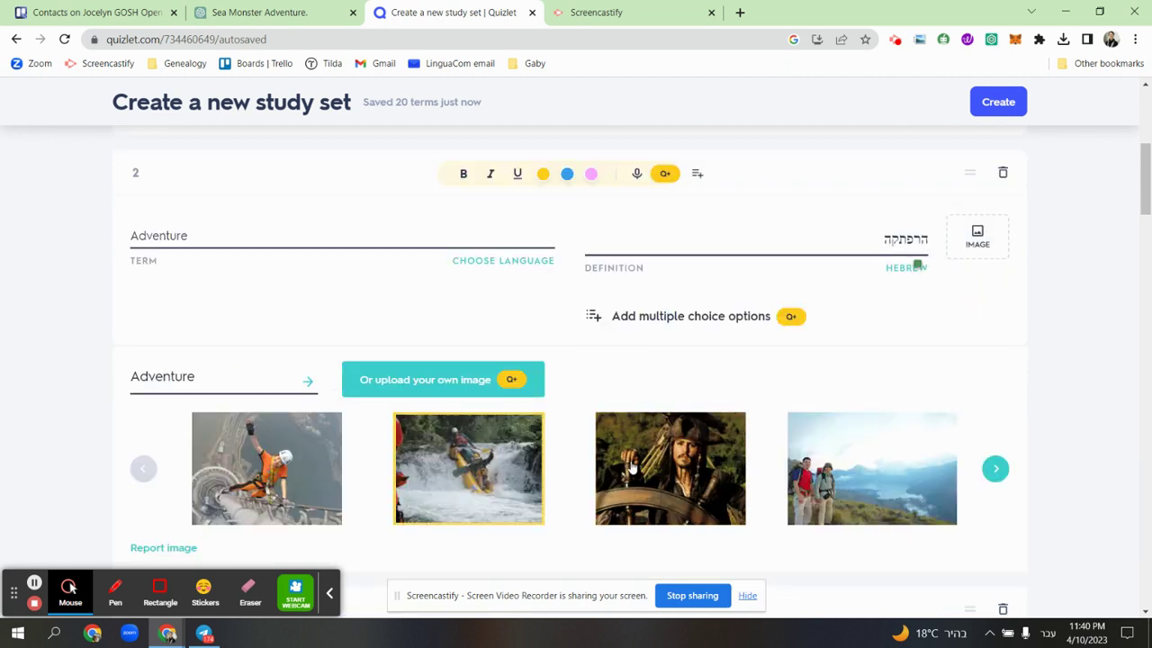
{"action": "left_click", "coordinate": [677, 490]}
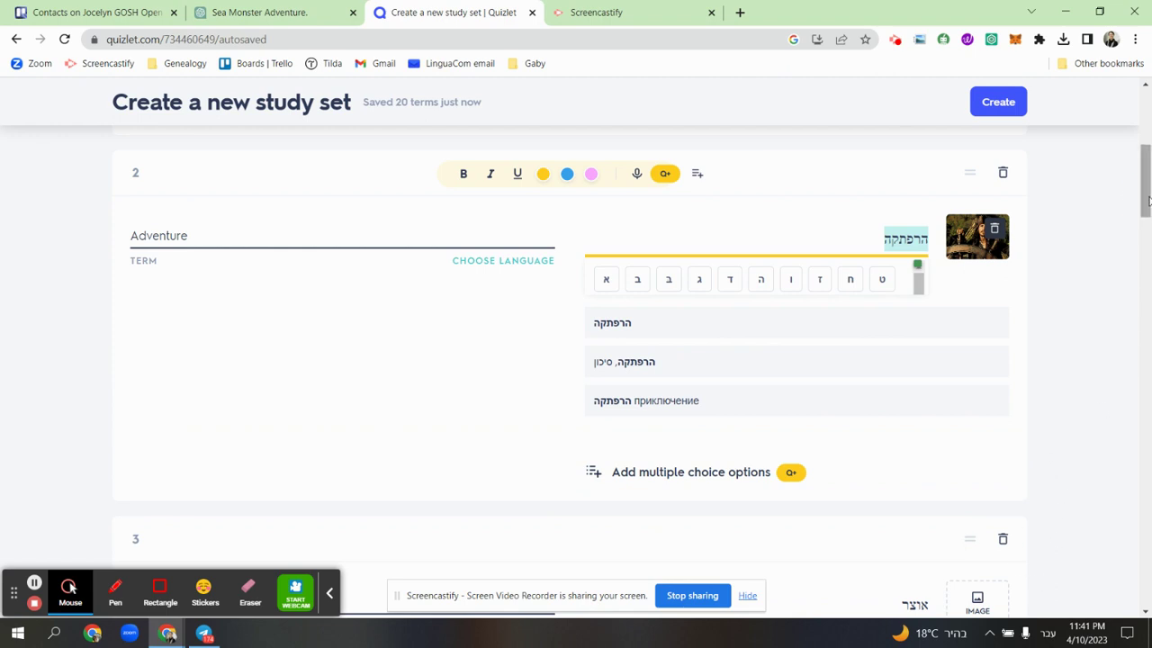
{"action": "left_click_drag", "start_coordinate": [1148, 208], "coordinate": [1141, 241]}
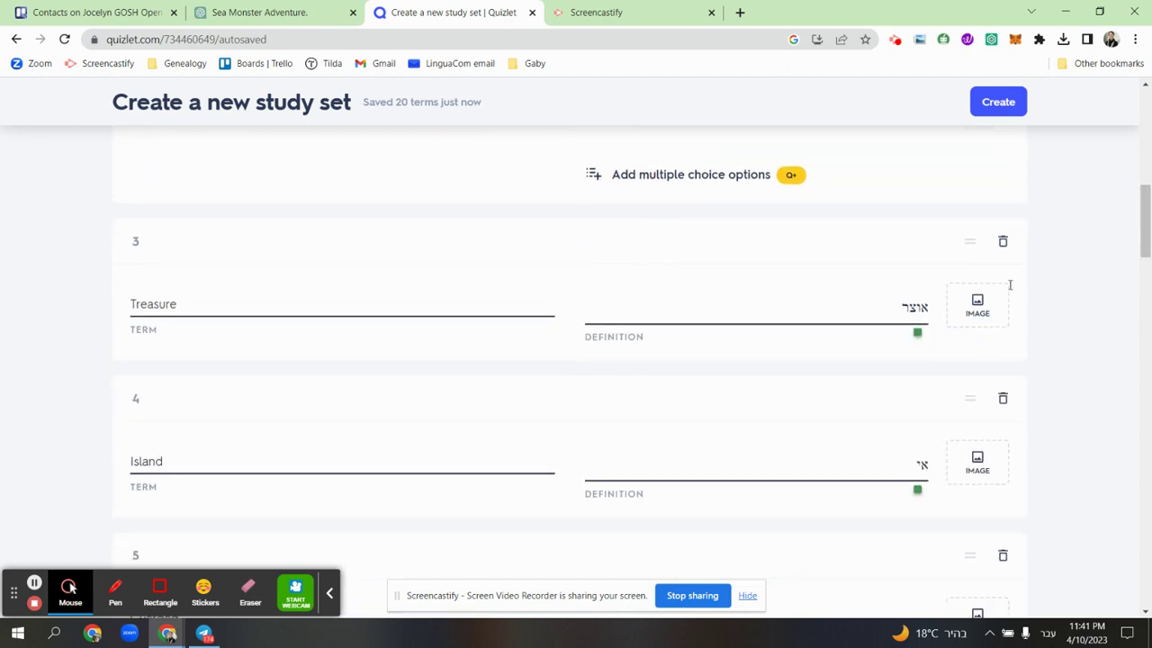
{"action": "scroll", "coordinate": [977, 304], "scroll_direction": "down", "scroll_amount": 2}
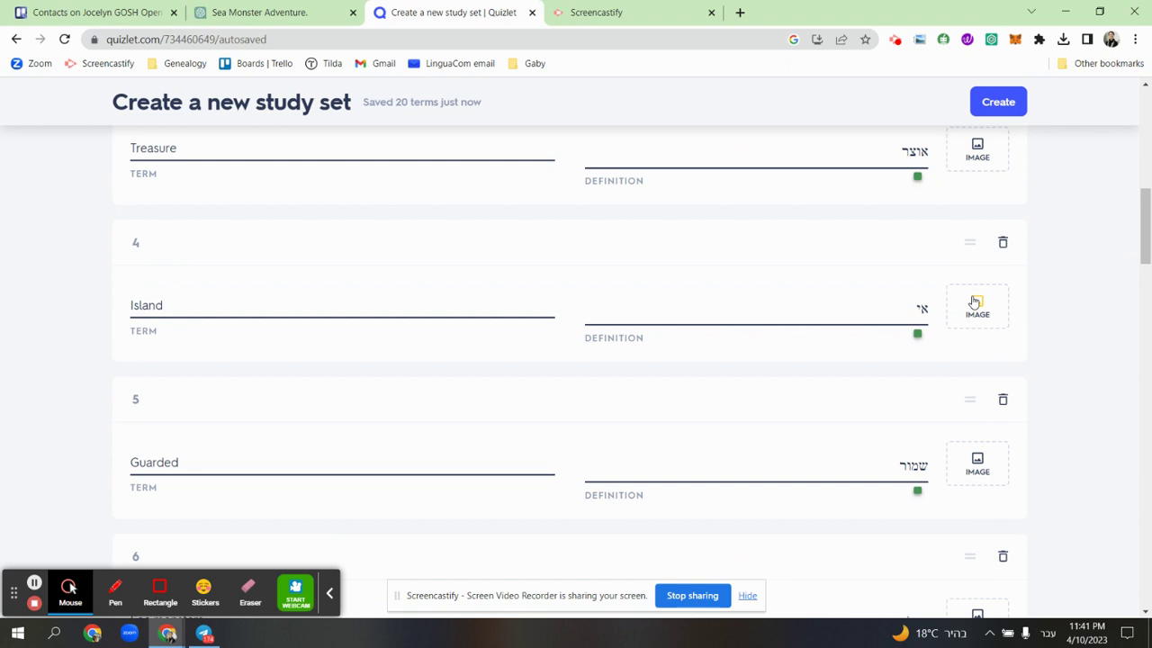
{"action": "left_click", "coordinate": [994, 159]}
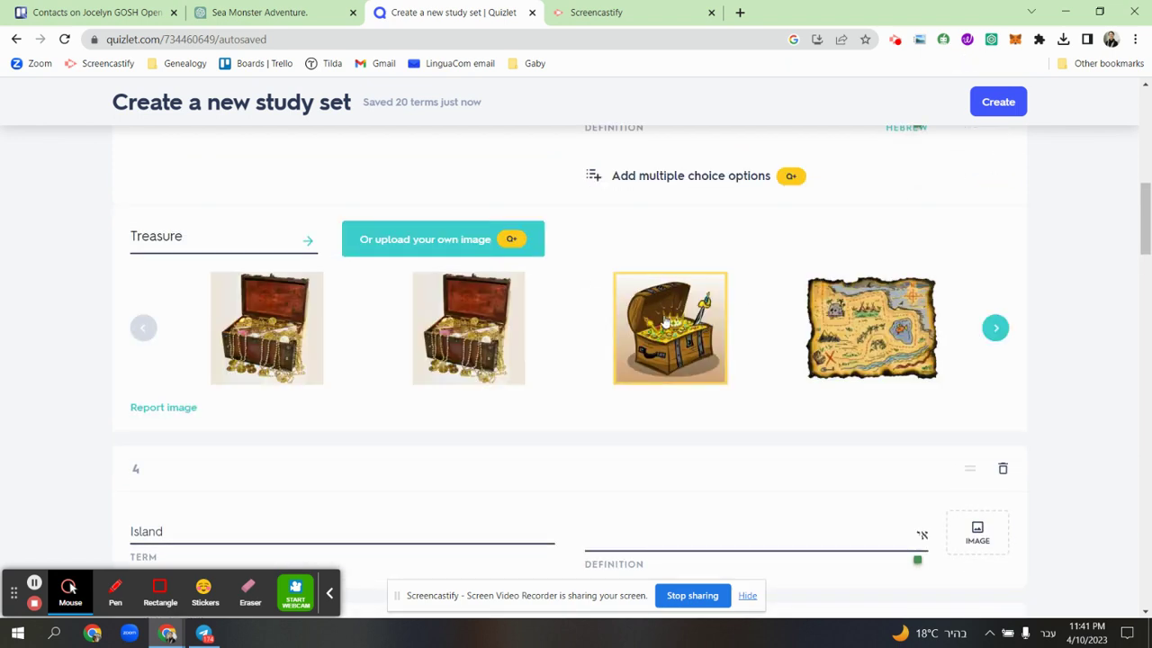
{"action": "left_click", "coordinate": [677, 331]}
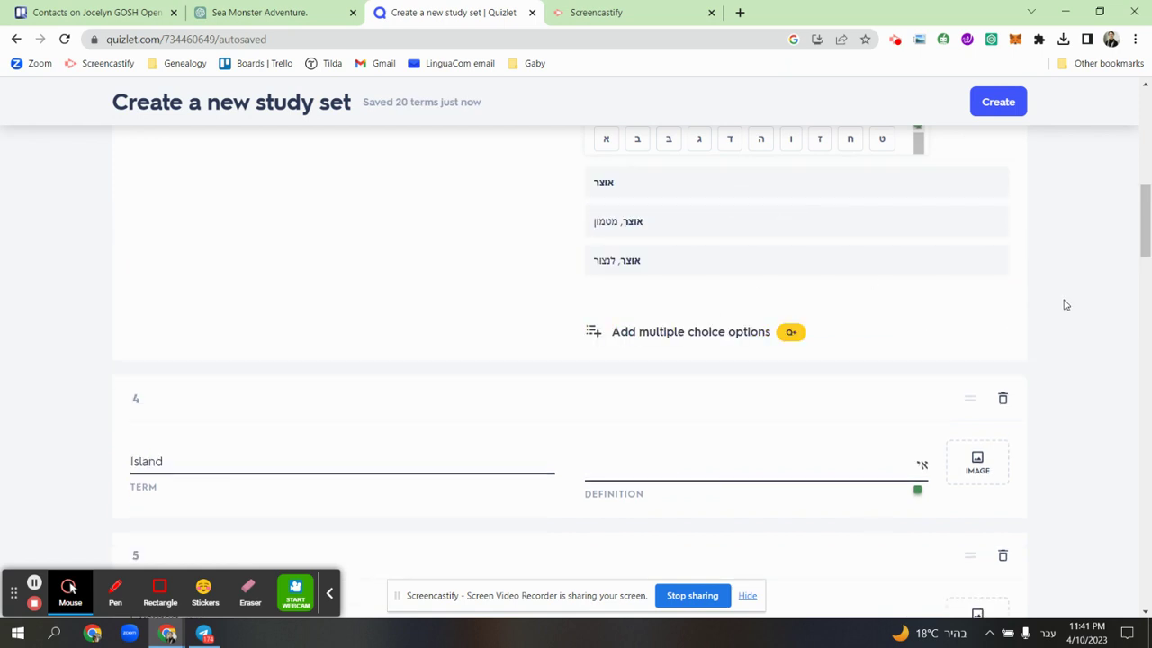
{"action": "left_click_drag", "start_coordinate": [1143, 236], "coordinate": [1146, 459]}
{"action": "scroll", "coordinate": [1130, 409], "scroll_direction": "up", "scroll_amount": 10}
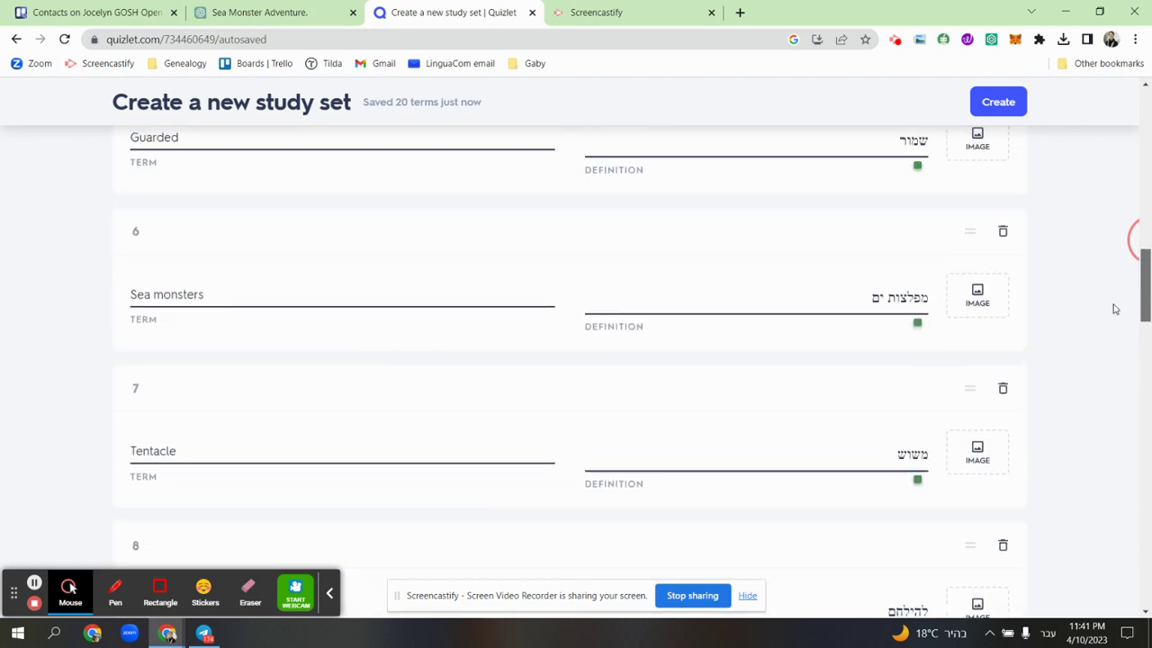
{"action": "scroll", "coordinate": [1095, 237], "scroll_direction": "up", "scroll_amount": 5}
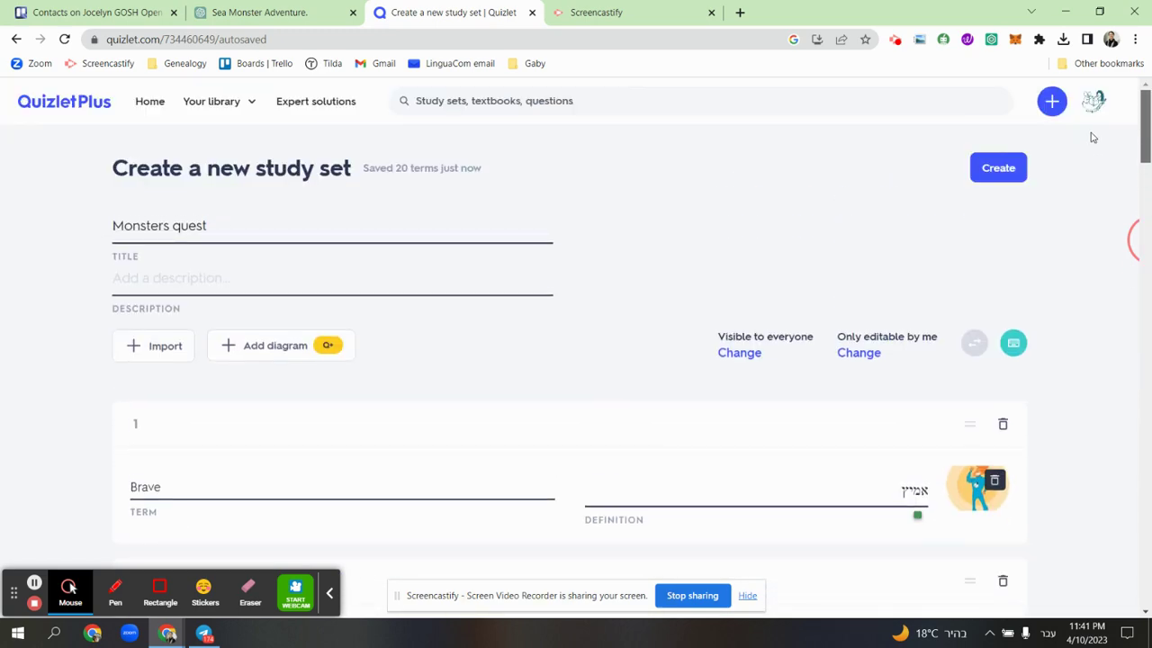
Choose English as the term language and create the Monsters quest set
{"action": "left_click", "coordinate": [1004, 174]}
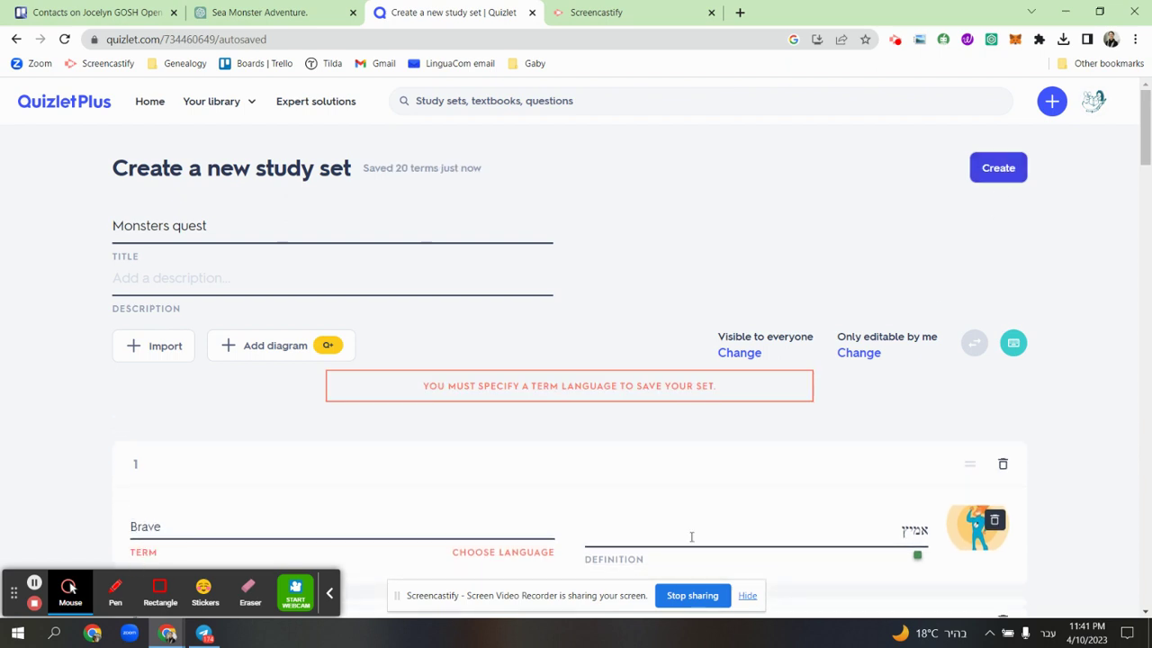
{"action": "left_click", "coordinate": [514, 553]}
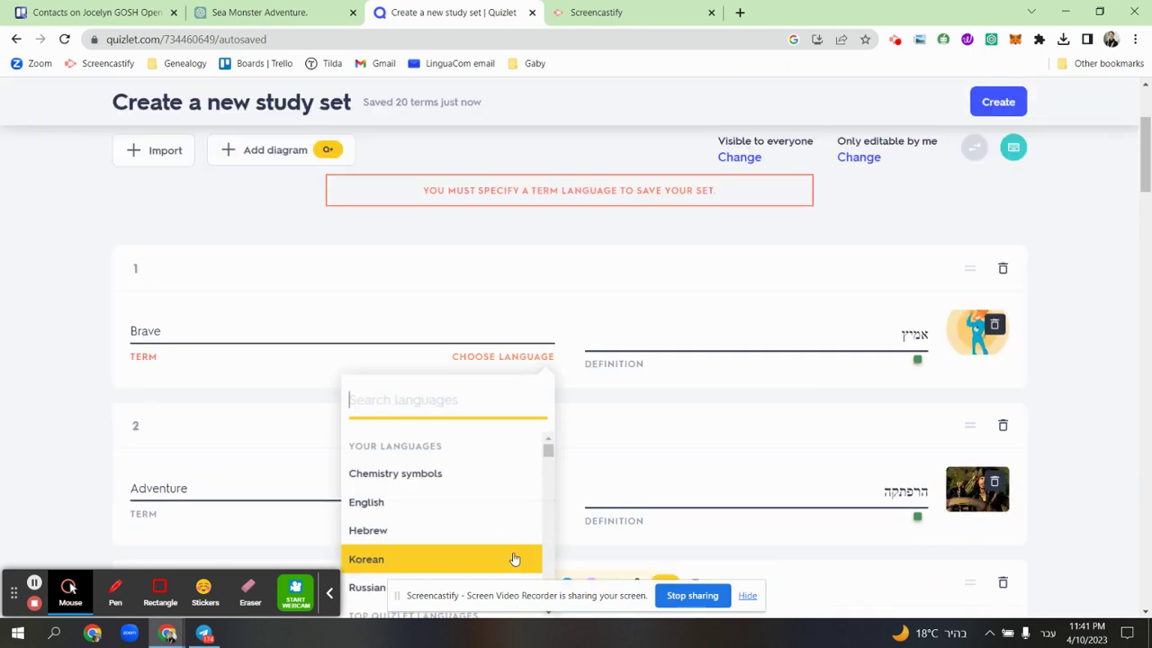
{"action": "left_click", "coordinate": [467, 500]}
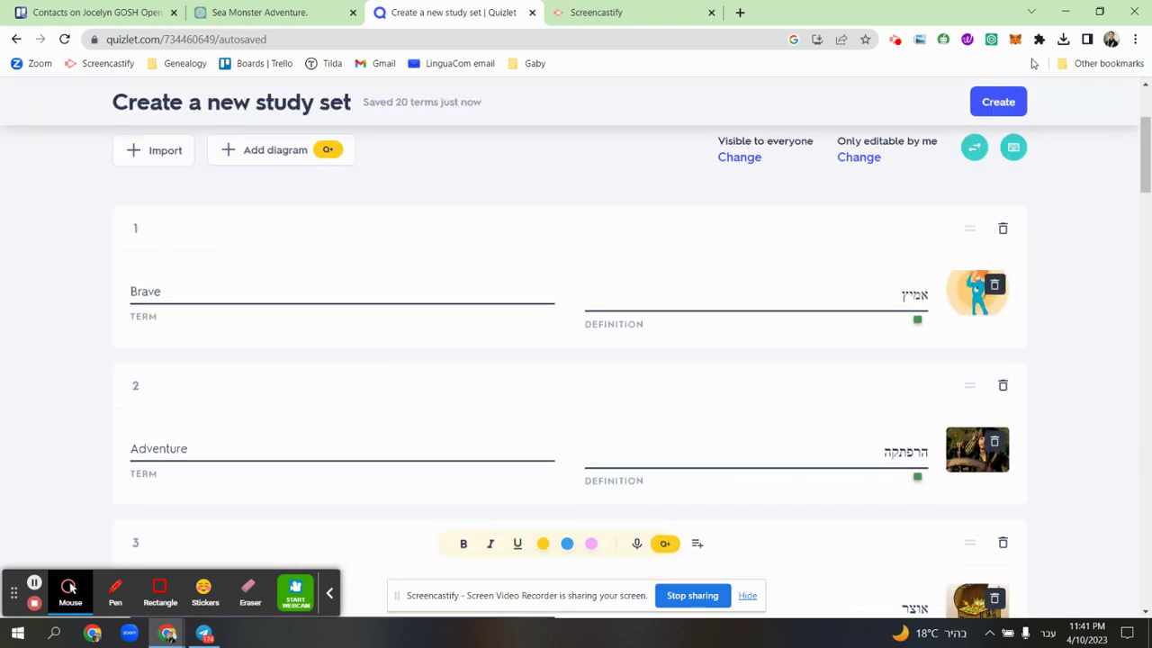
{"action": "left_click", "coordinate": [1010, 111]}
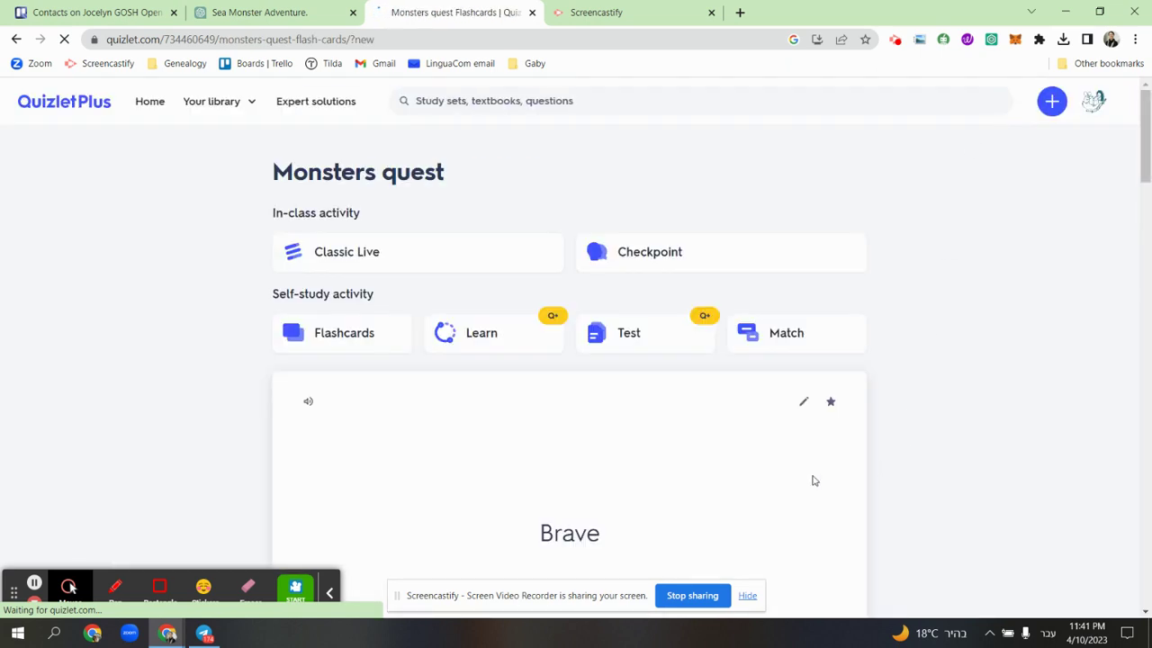
Flip the Brave flashcard to its Hebrew side, then advance through Adventure and Treasure
{"action": "left_click", "coordinate": [815, 480]}
{"action": "left_click", "coordinate": [586, 464]}
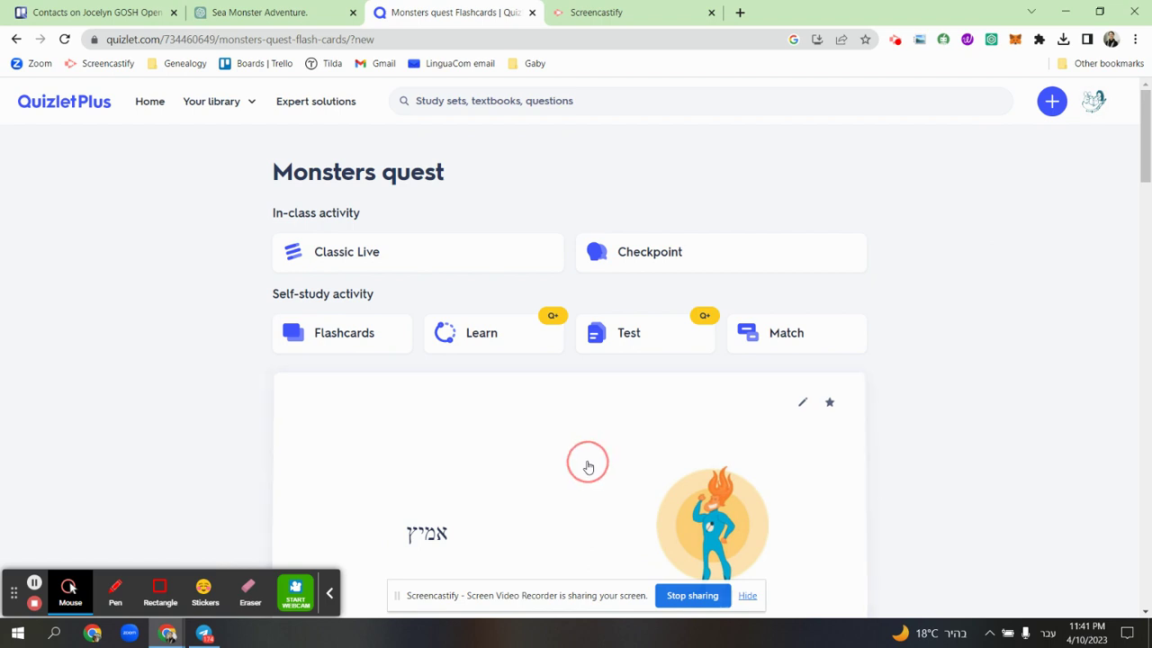
{"action": "left_click", "coordinate": [586, 464]}
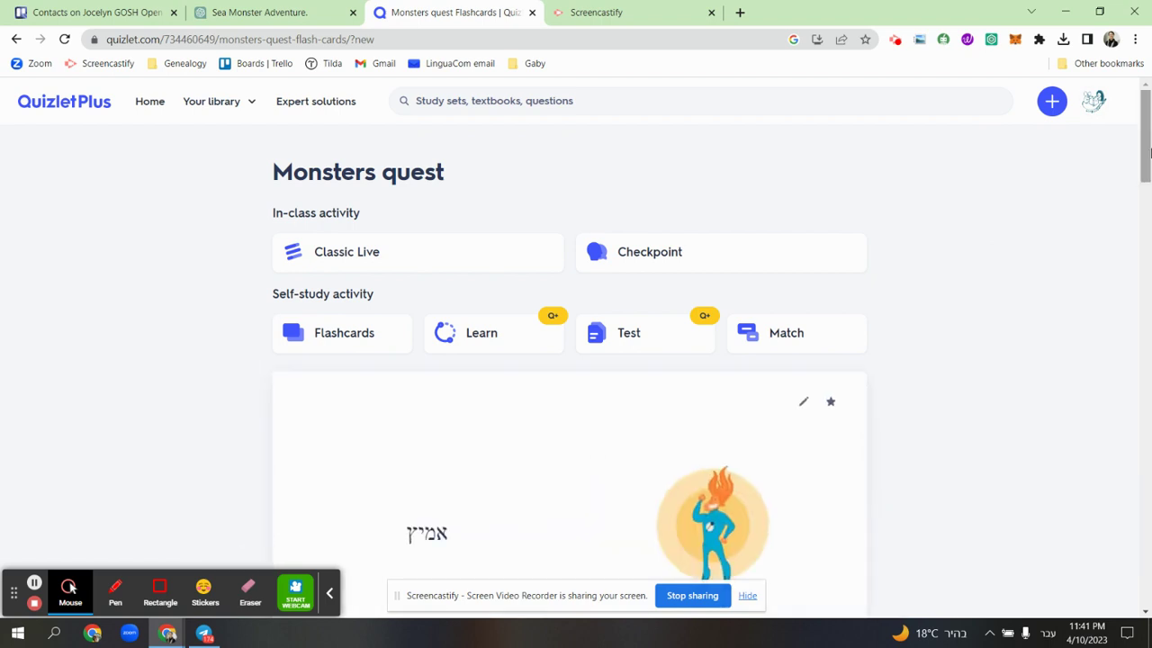
{"action": "scroll", "coordinate": [1139, 148], "scroll_direction": "down", "scroll_amount": 3}
{"action": "left_click", "coordinate": [767, 236]}
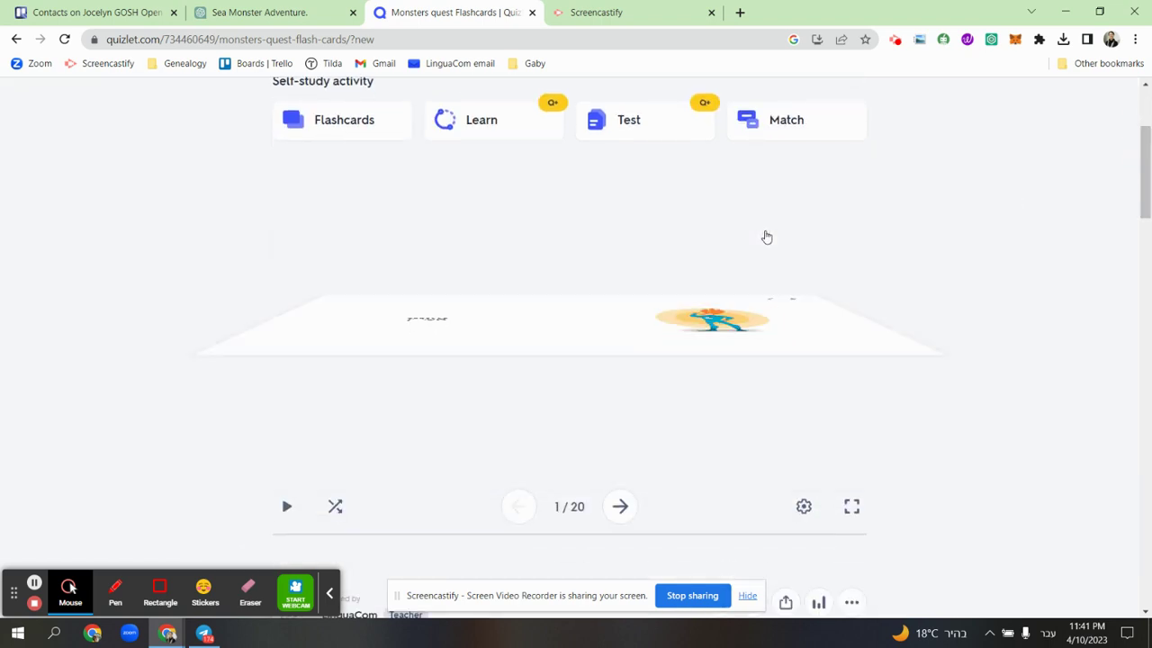
{"action": "left_click", "coordinate": [767, 237]}
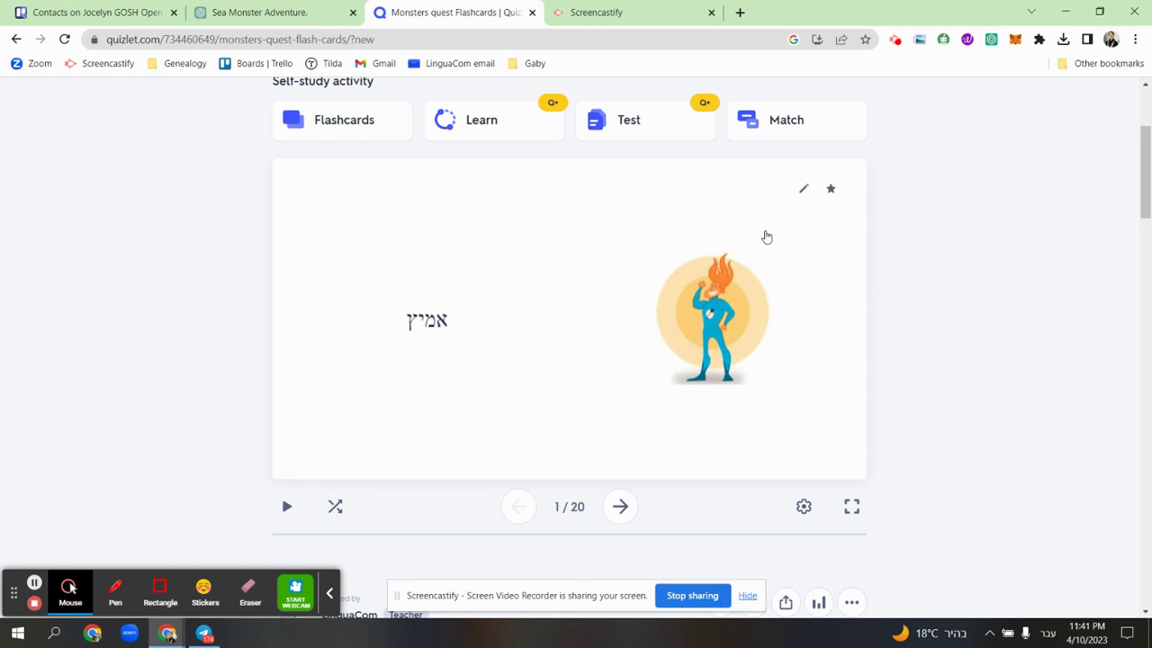
{"action": "key", "text": "Right"}
{"action": "key", "text": "Right"}
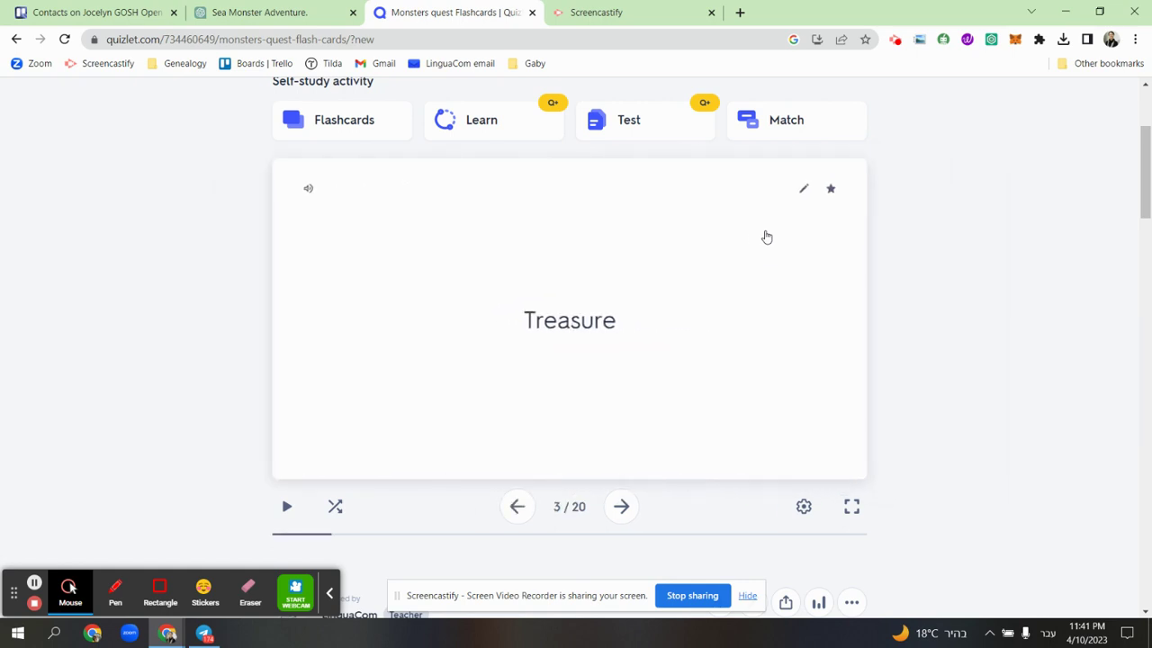
{"action": "key", "text": "Right"}
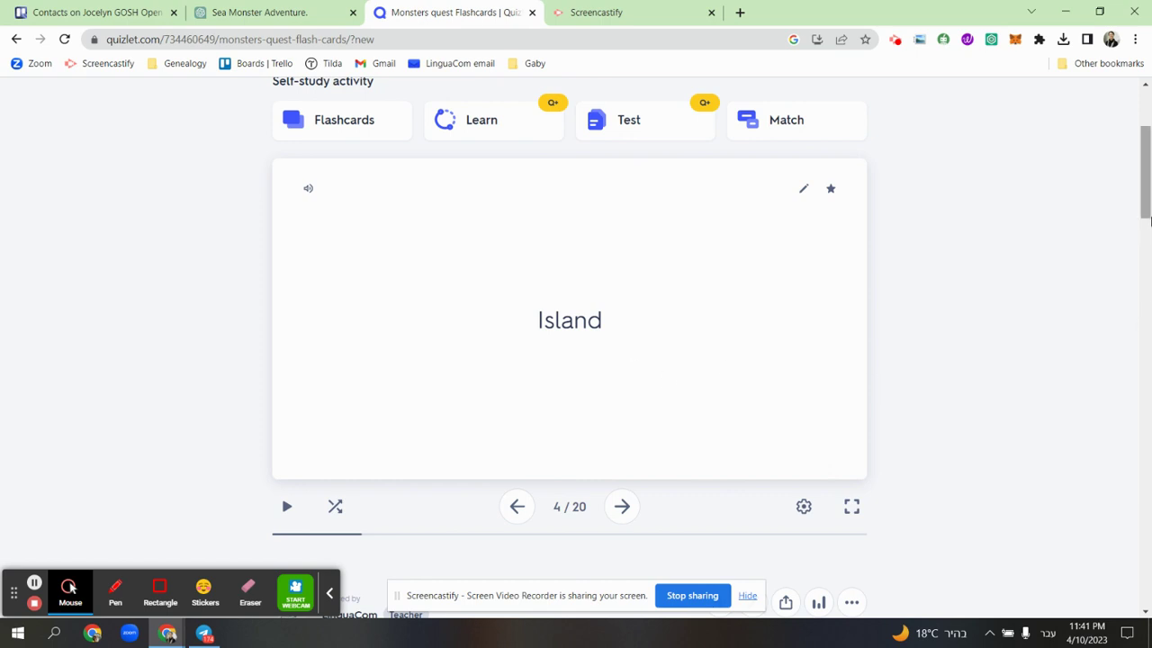
{"action": "left_click_drag", "start_coordinate": [1148, 217], "coordinate": [1149, 297]}
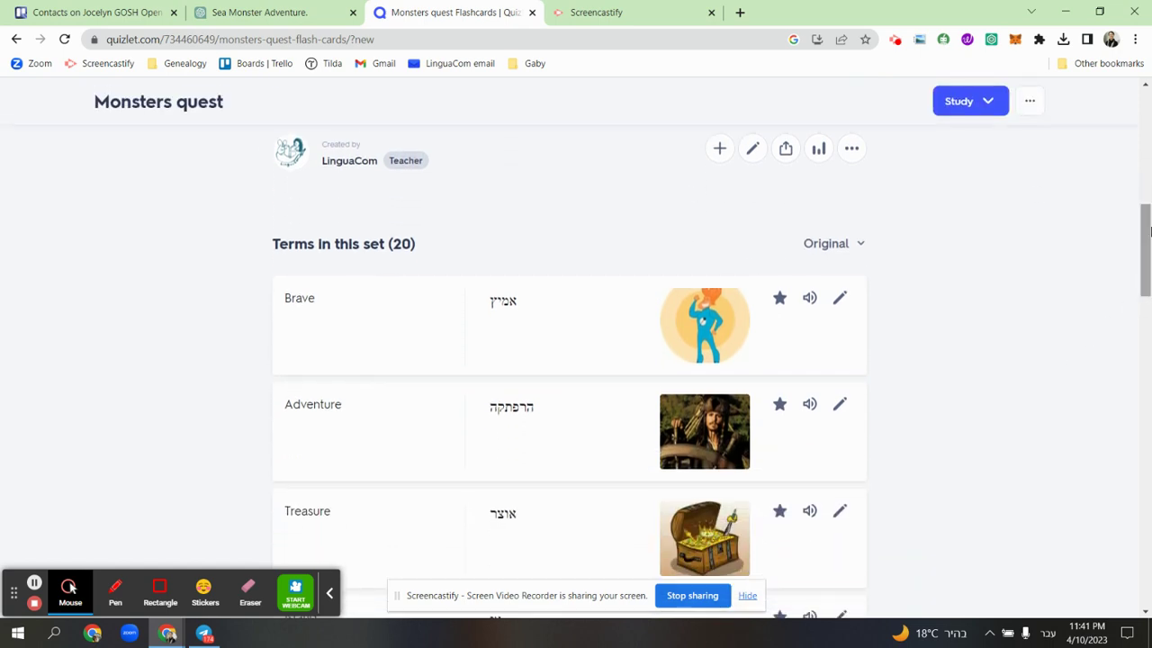
Bring up the set's … more-options menu beside the creator row
{"action": "left_click_drag", "start_coordinate": [1148, 232], "coordinate": [1139, 151]}
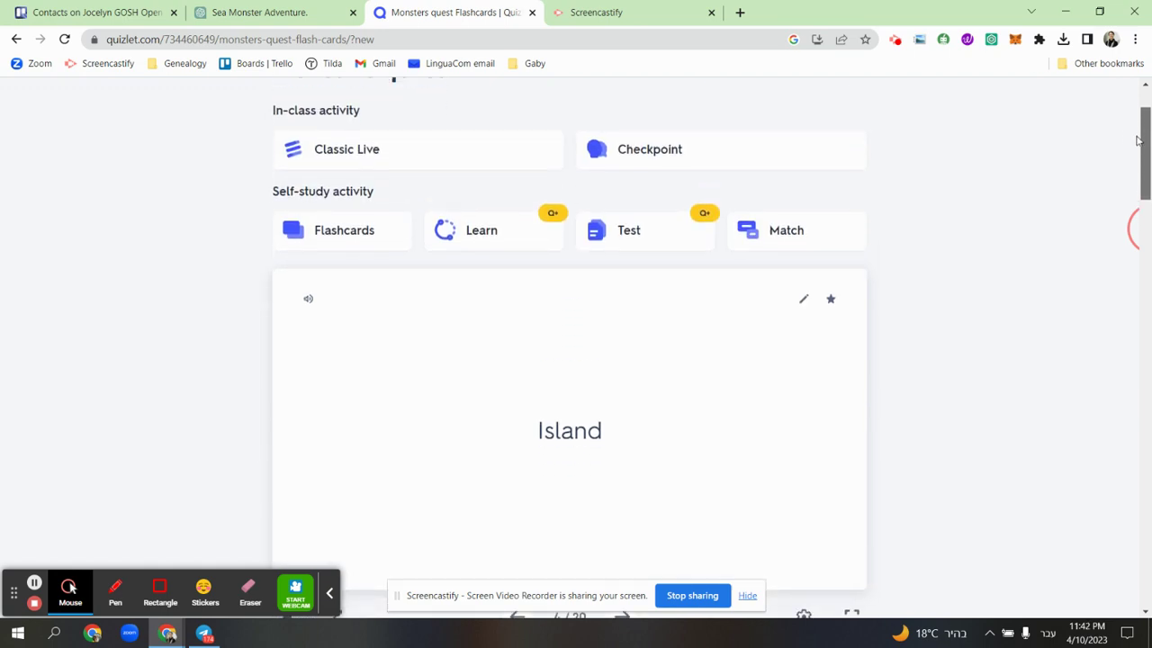
{"action": "left_click_drag", "start_coordinate": [1139, 152], "coordinate": [1139, 196]}
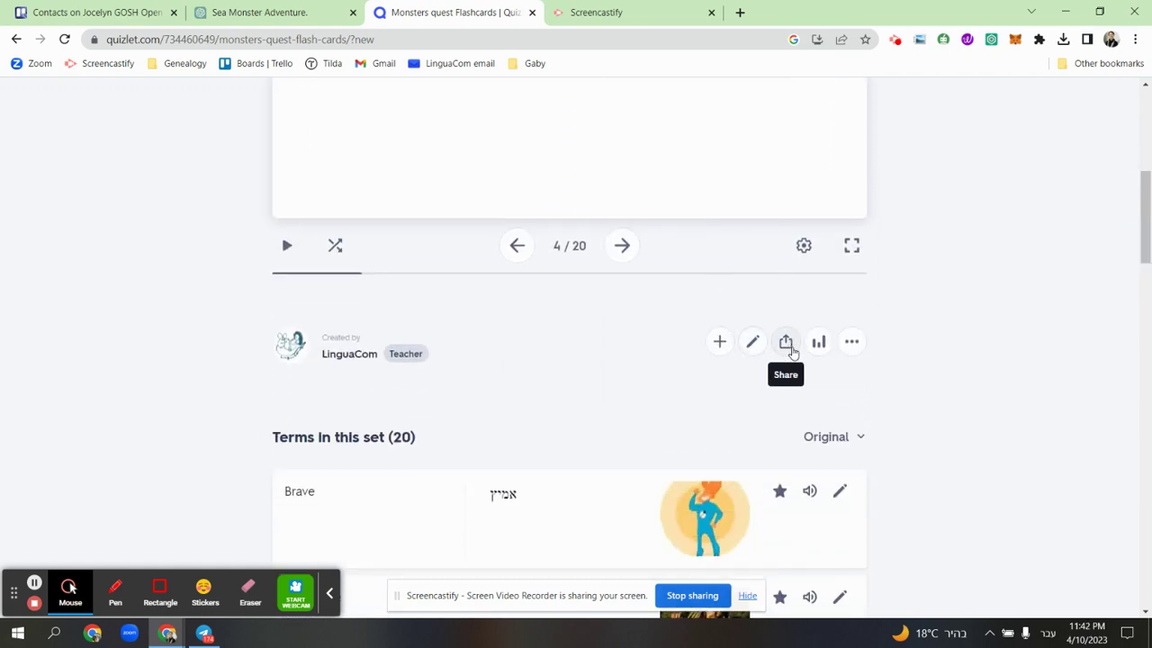
{"action": "left_click", "coordinate": [851, 343]}
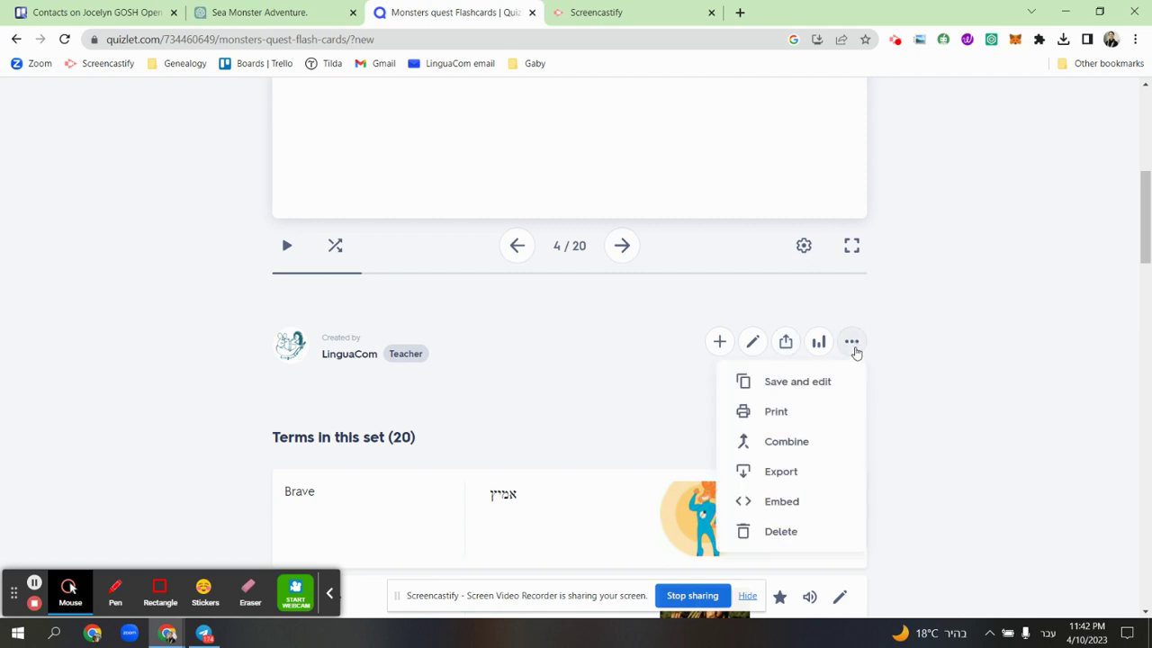